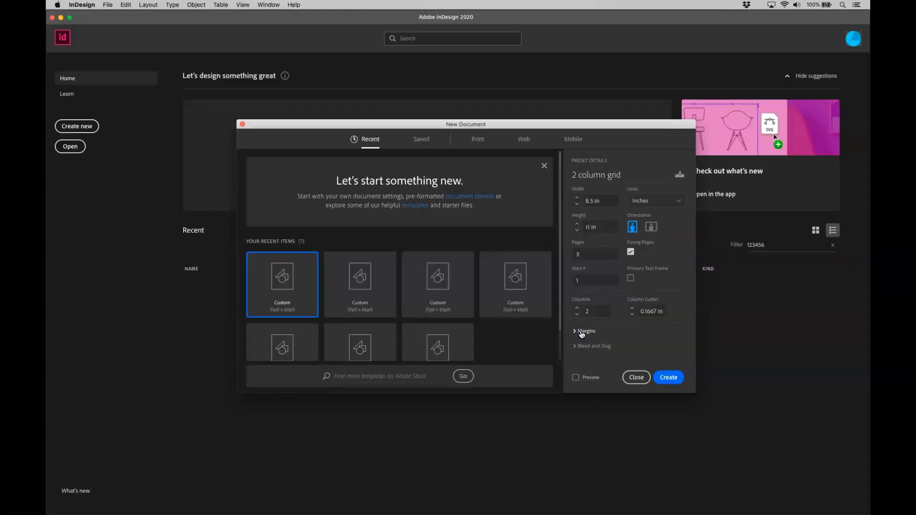
Create the 2 column grid document: 8.5 × 11 in, 3 facing pages, 0.1667 in column gutter, 0.5 in margins, and go to spread 2-3.
left_click(586, 331)
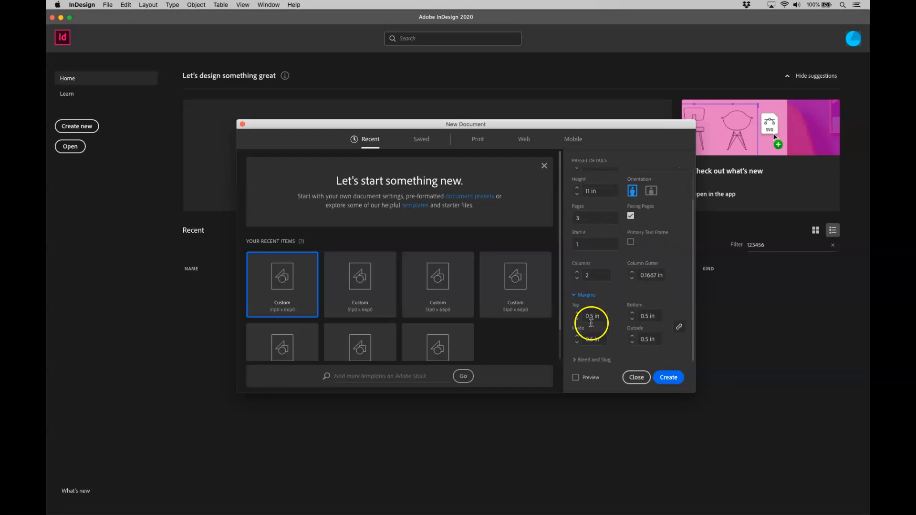
left_click(670, 378)
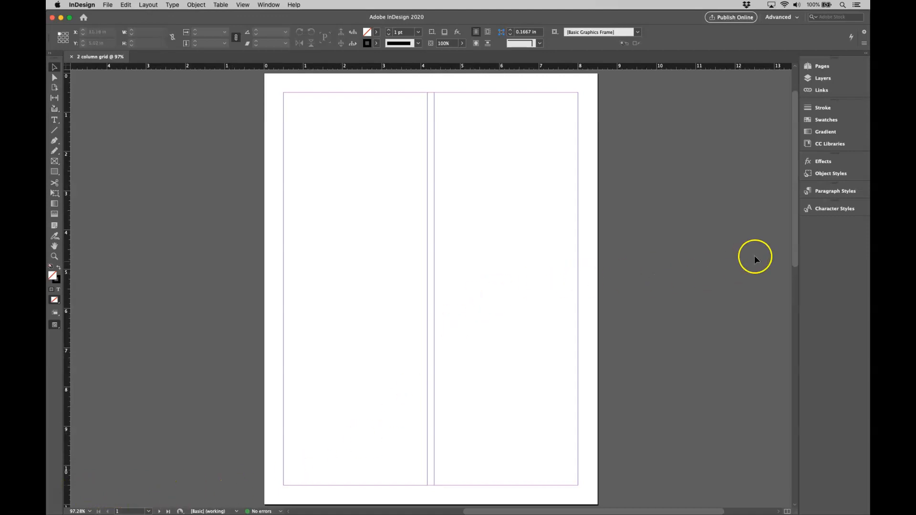
left_click_drag(795, 242, 779, 452)
scroll(649, 513, "left", 5)
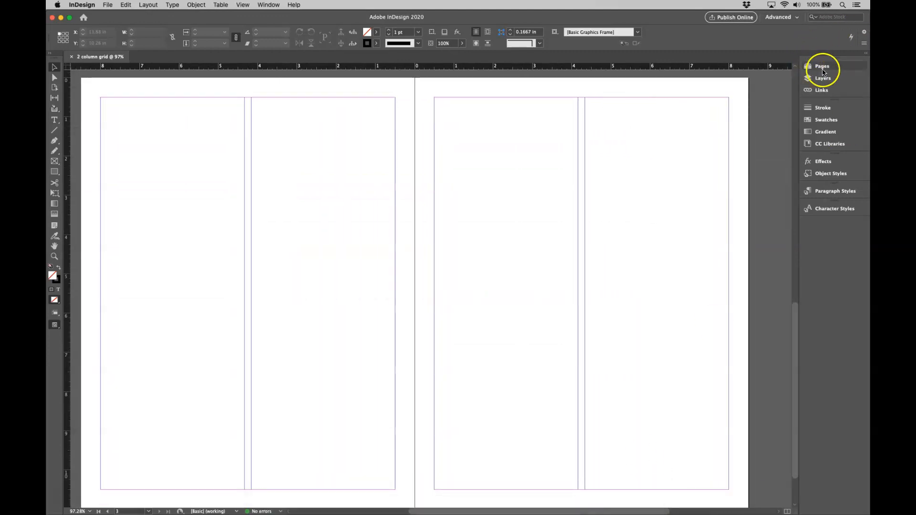
Display the document's page thumbnails in the Pages panel.
left_click(269, 5)
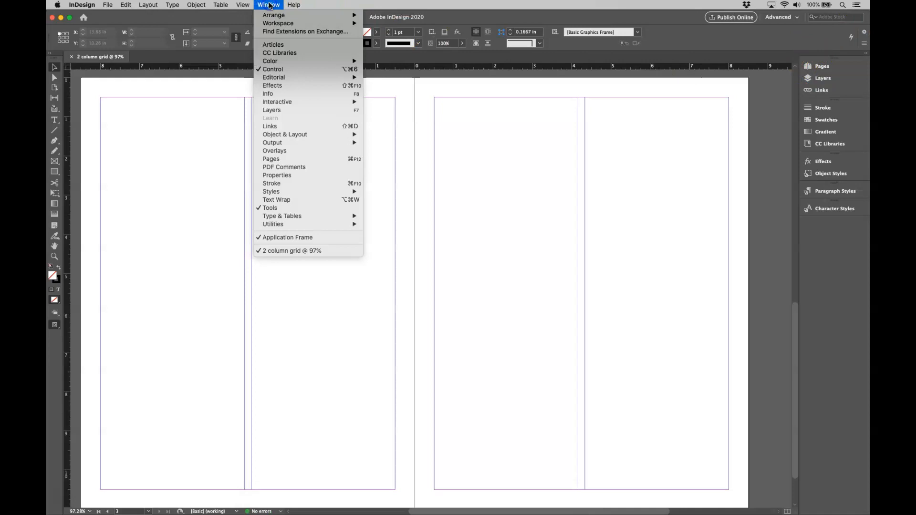
left_click(295, 160)
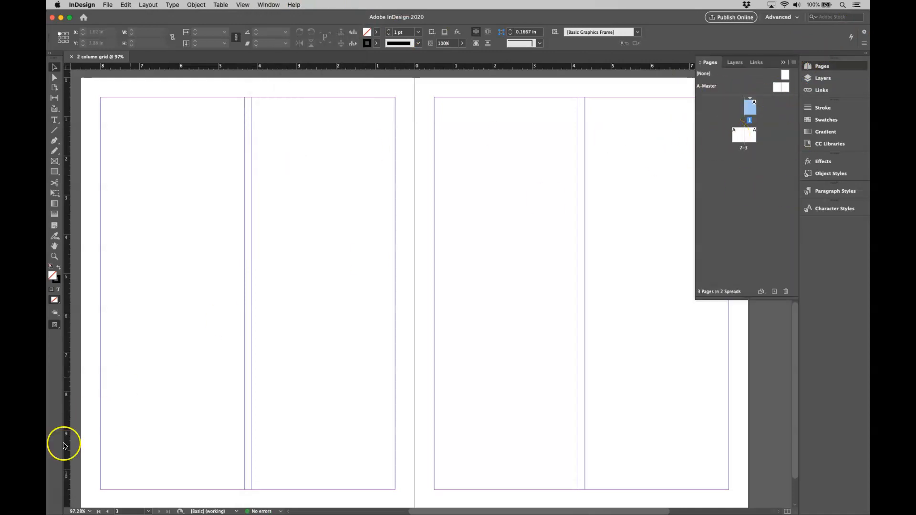
left_click(62, 499)
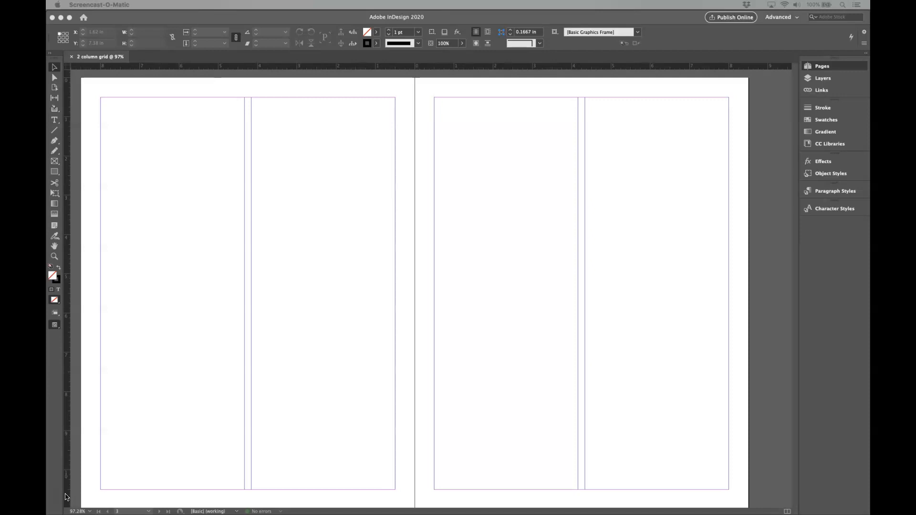
left_click(67, 498)
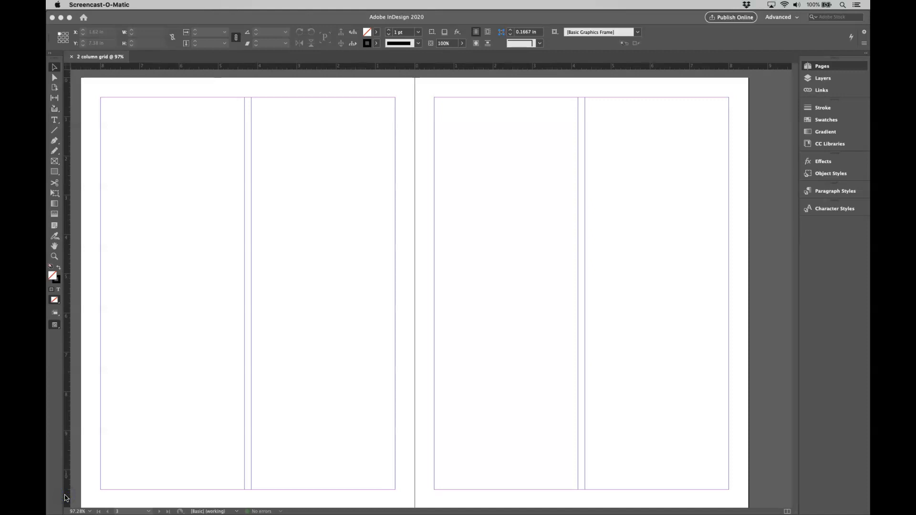
Draw a text frame across page 2's first column and extend it down to the bottom margin, making it 10 in tall.
left_click(55, 120)
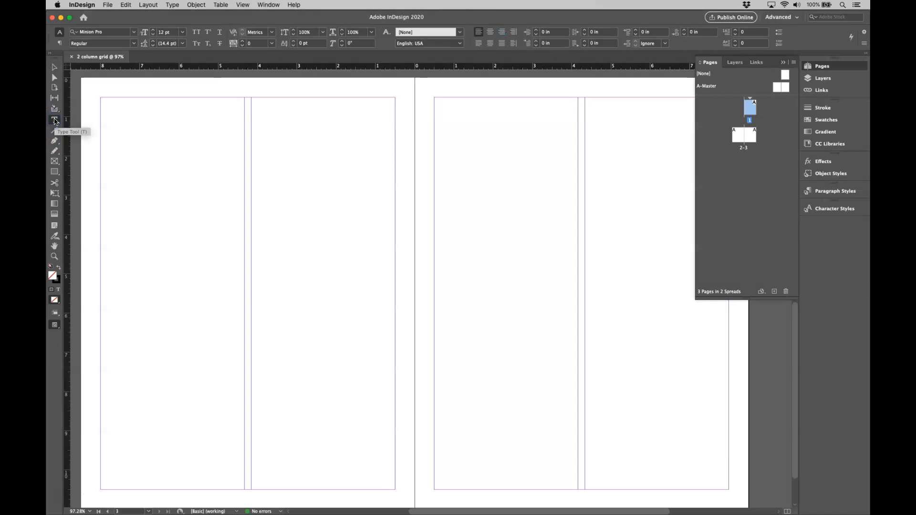
left_click(121, 137)
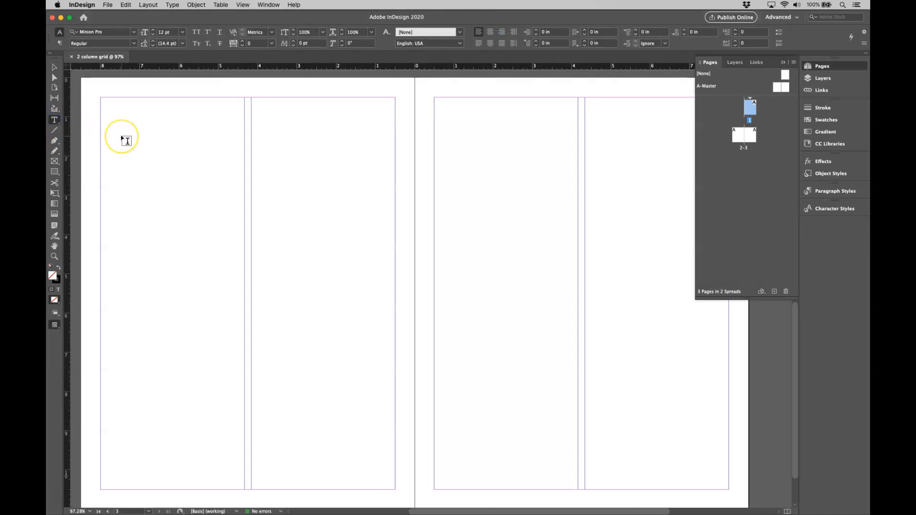
left_click(64, 490)
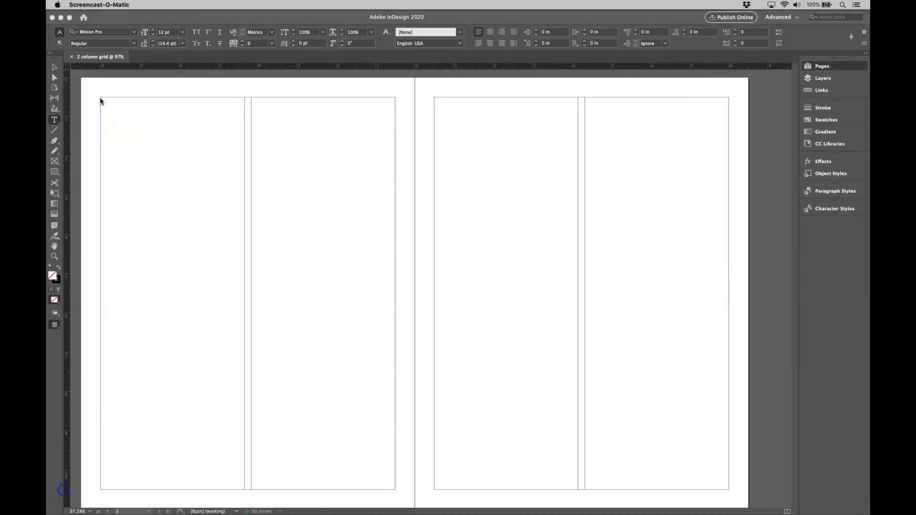
left_click(101, 99)
left_click_drag(102, 98, 244, 372)
left_click(60, 494)
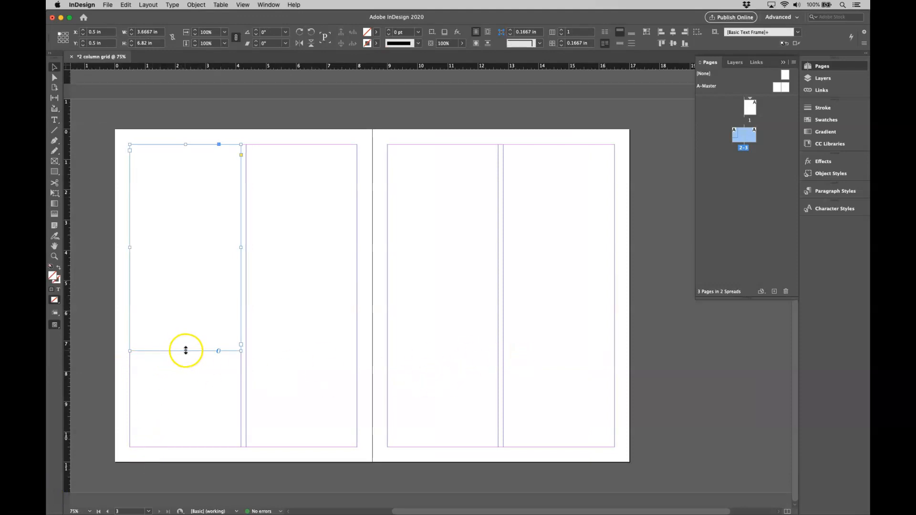
left_click_drag(185, 353, 180, 448)
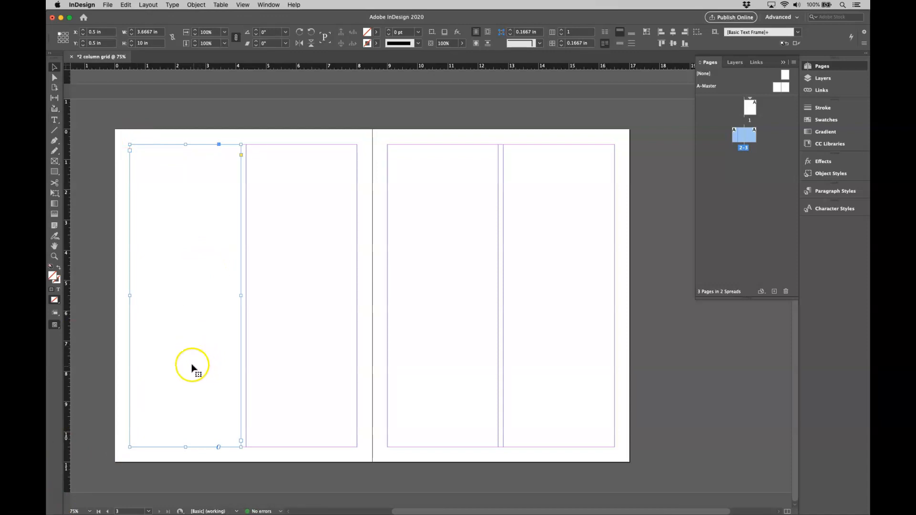
Fill the text frame in page 2's first column with placeholder text.
left_click(170, 6)
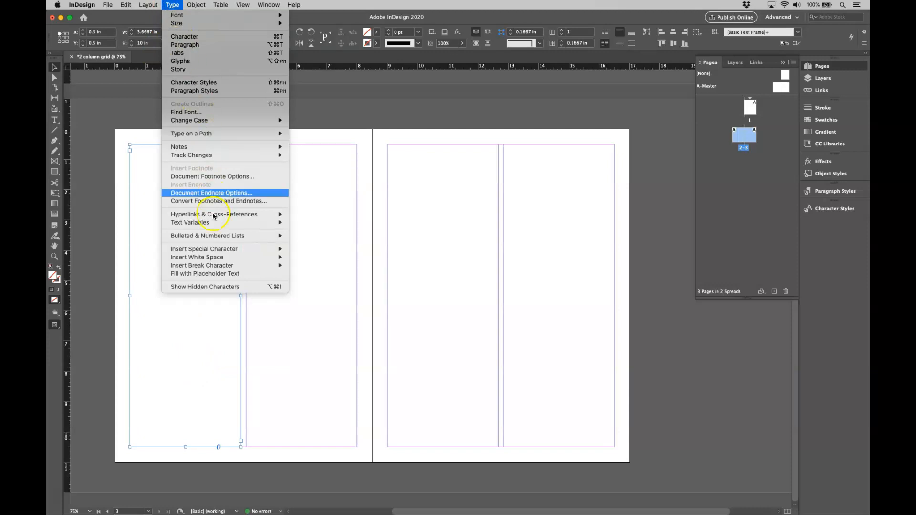
left_click(224, 274)
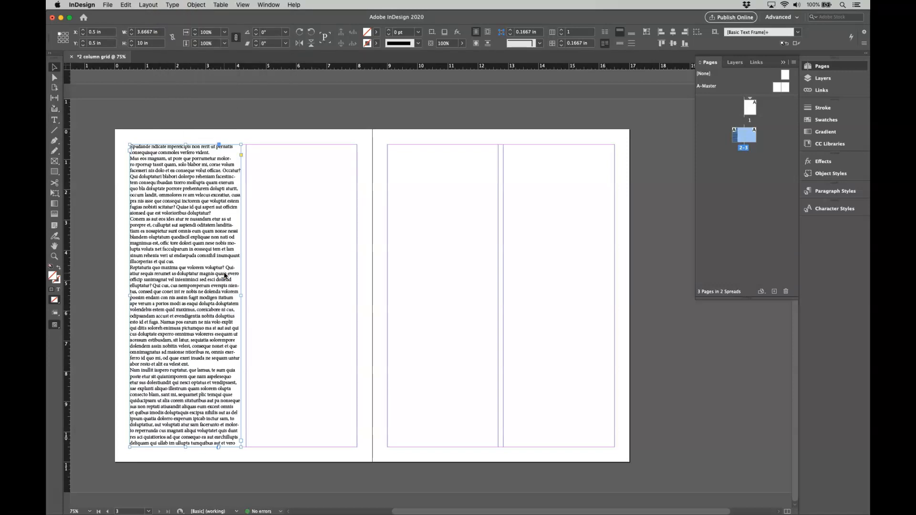
left_click(62, 501)
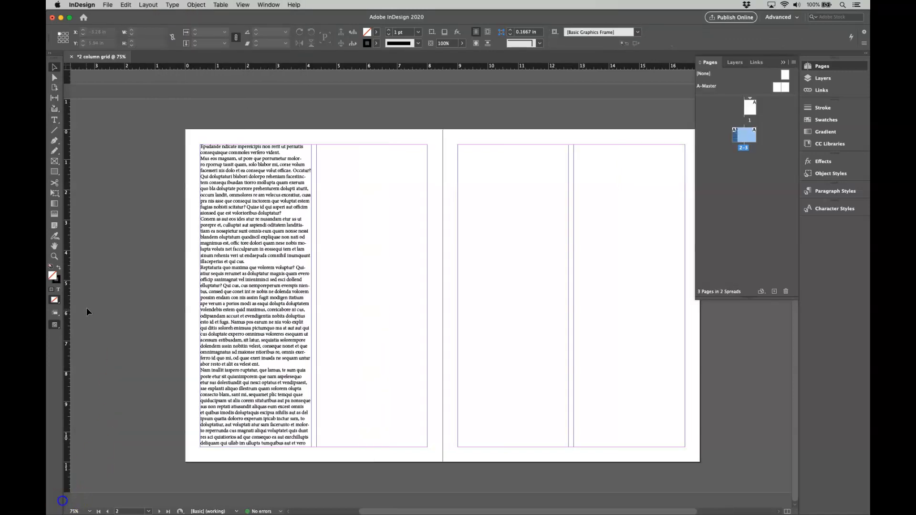
Shorten the filled text frame from its bottom edge to a height of about 7.25 in.
left_click(55, 69)
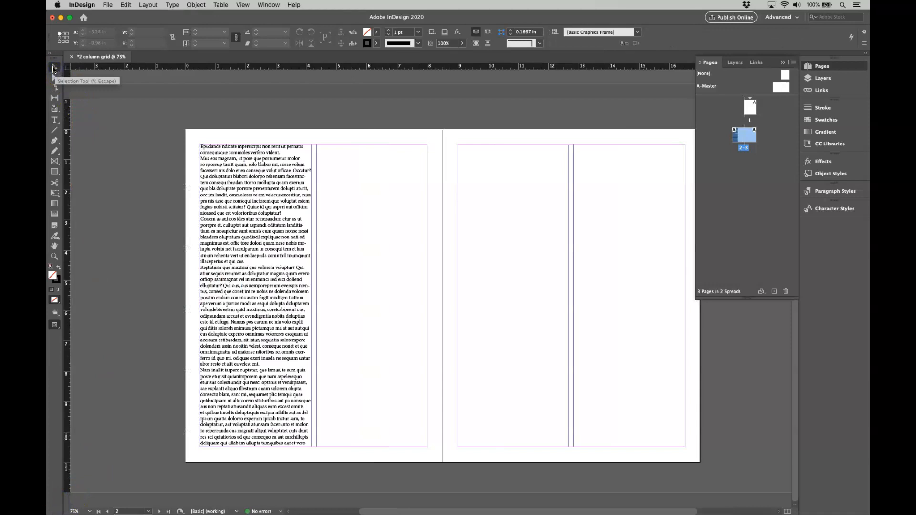
left_click(264, 442)
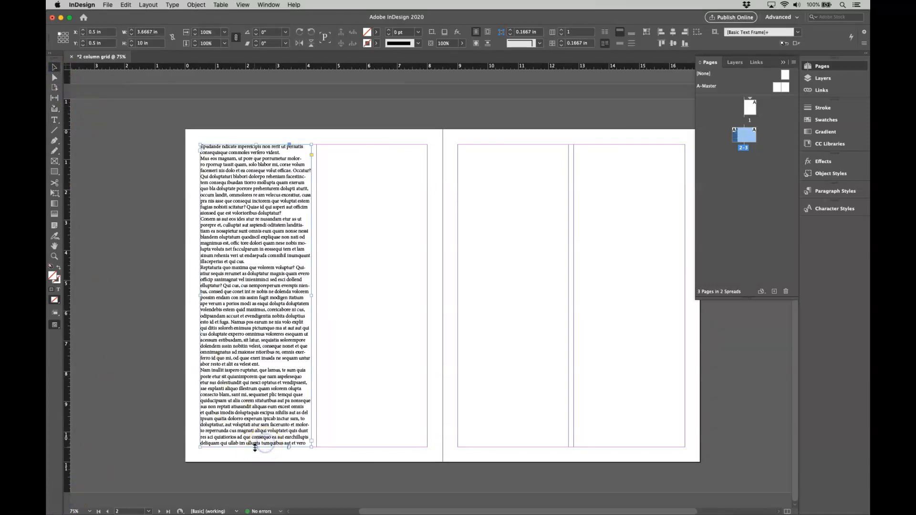
left_click_drag(256, 447, 256, 364)
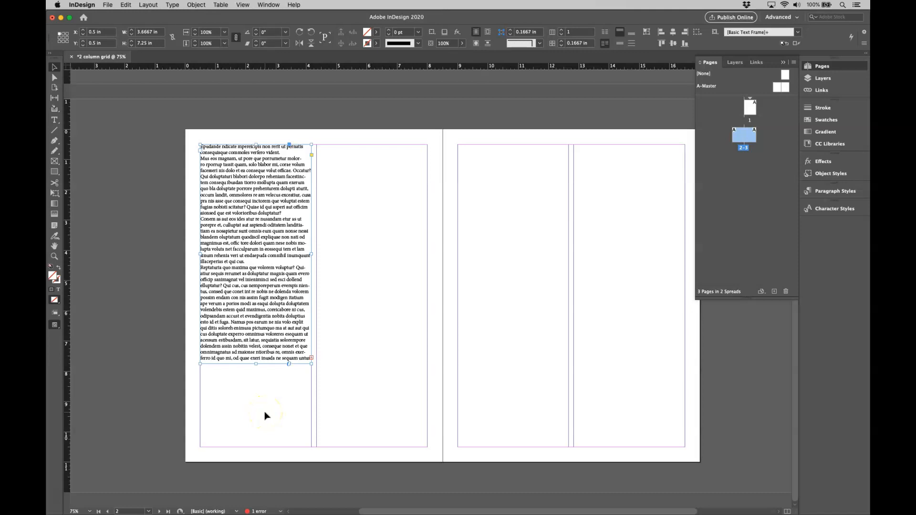
left_click(64, 495)
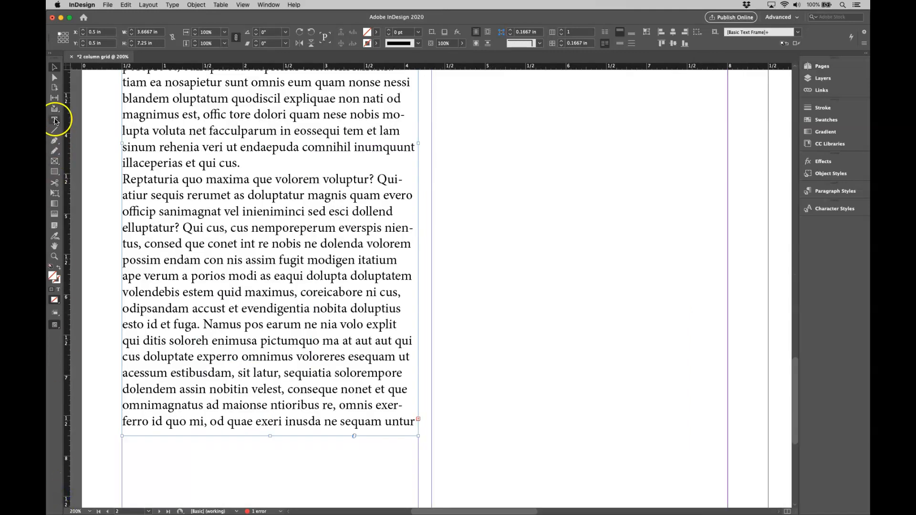
Draw a second text frame in page 2's second column, about 3.67 in wide and 3.56 in tall.
left_click(55, 119)
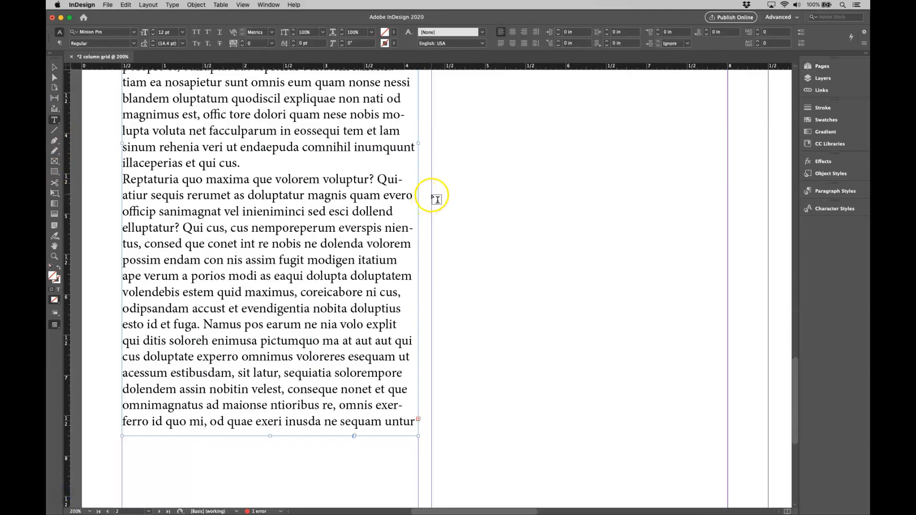
left_click_drag(432, 195, 728, 480)
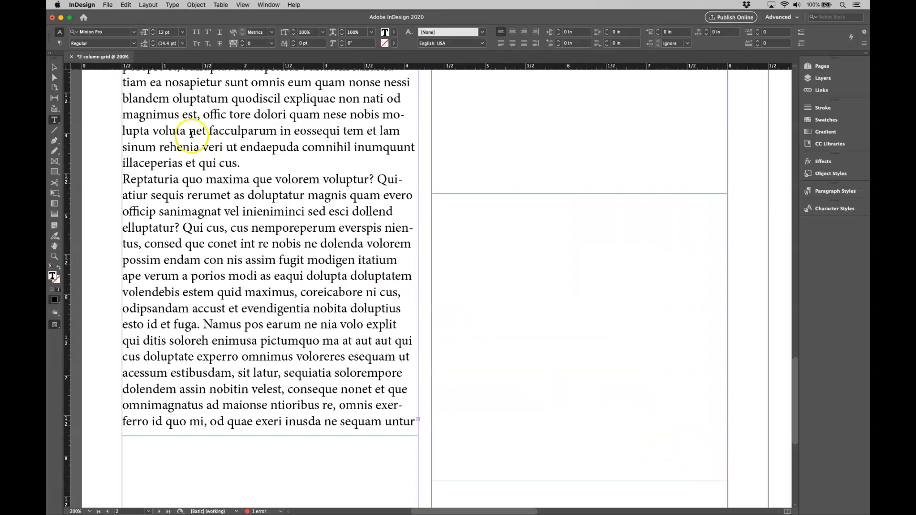
left_click(55, 71)
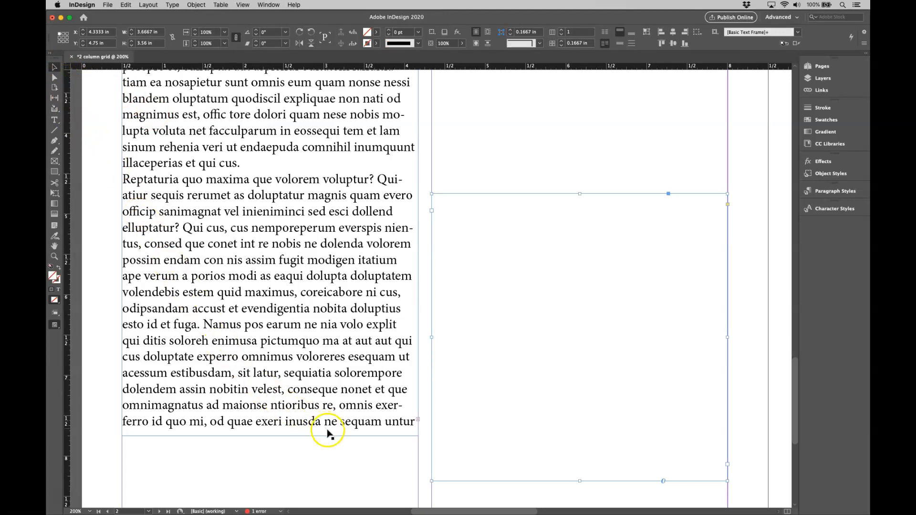
left_click(65, 501)
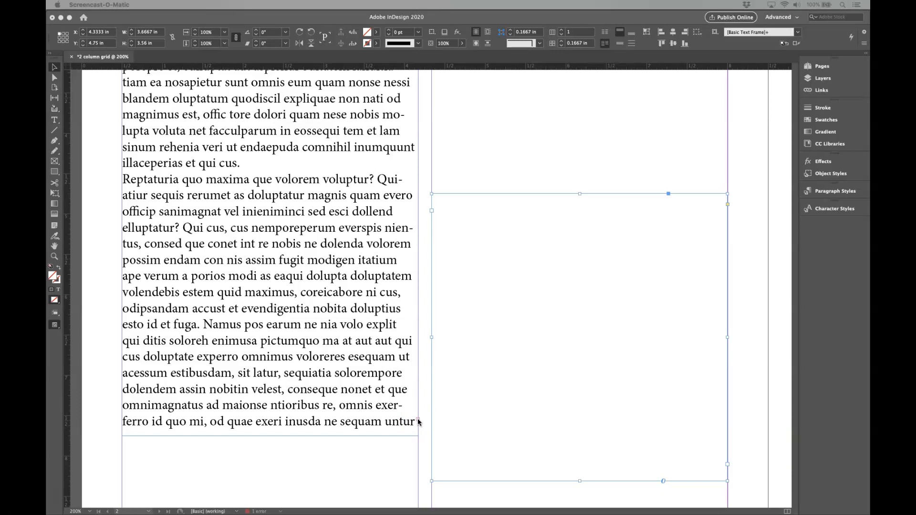
Thread the overset text from the first column's frame into the empty frame in the second column.
left_click(418, 421)
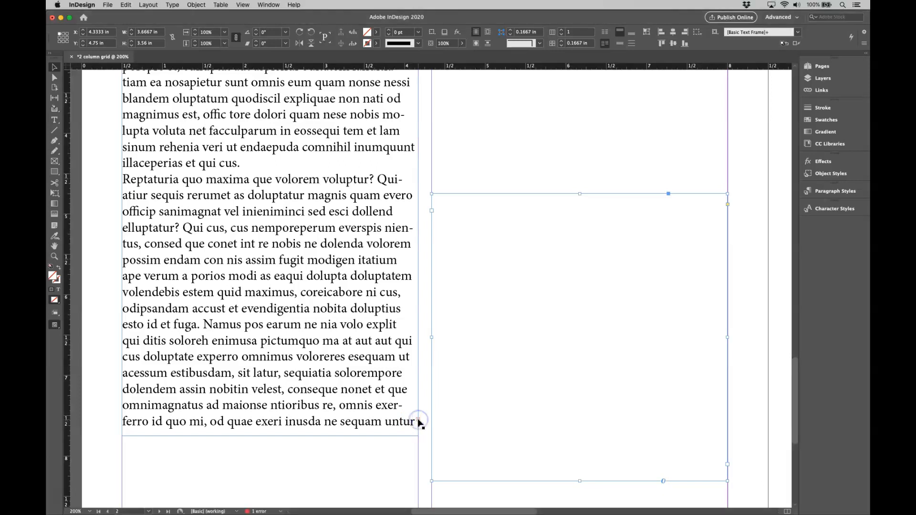
left_click(418, 421)
left_click(418, 420)
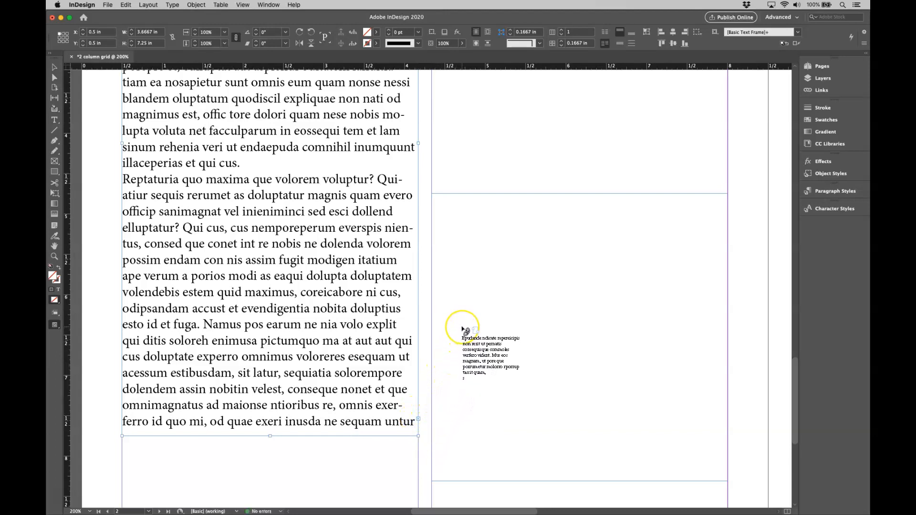
left_click(473, 279)
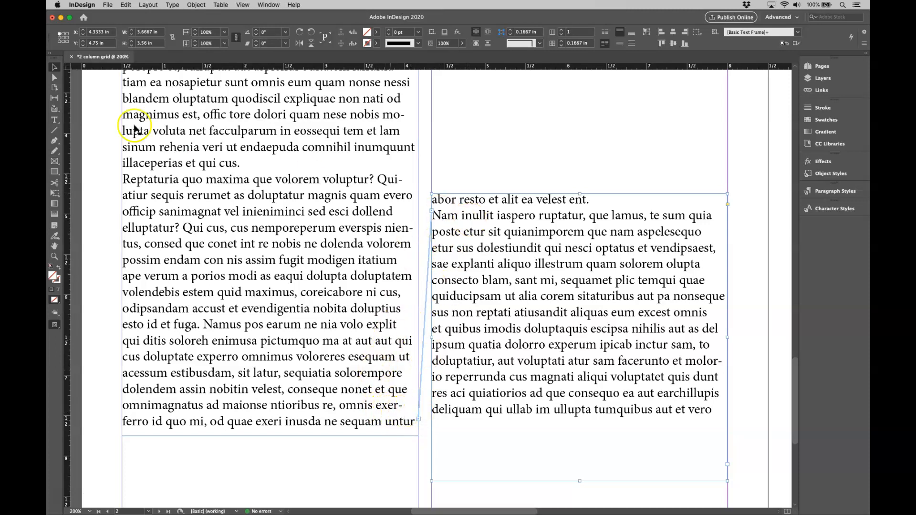
Shorten the first threaded frame to about 6.3 in and lower the second frame's top edge to make it about 2.52 in tall.
left_click(255, 413)
left_click_drag(270, 435, 270, 359)
left_click(565, 190)
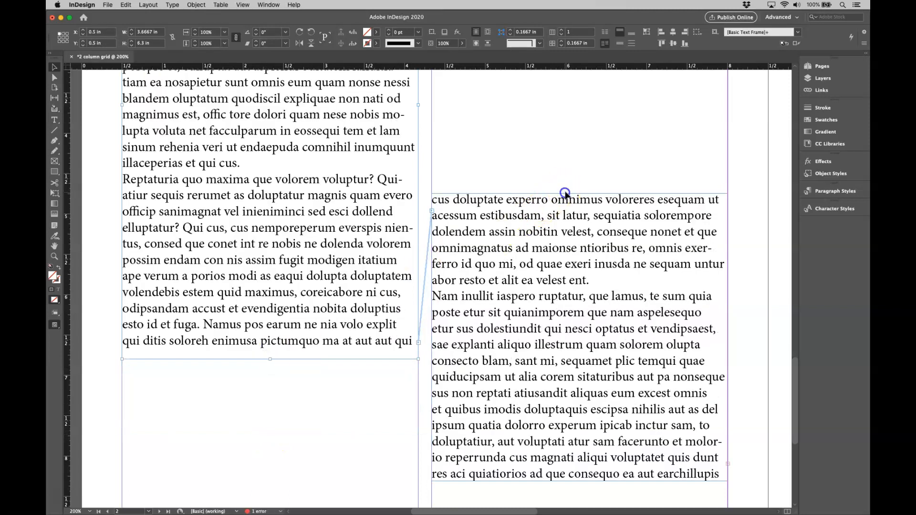
left_click_drag(580, 194, 571, 282)
left_click(193, 387)
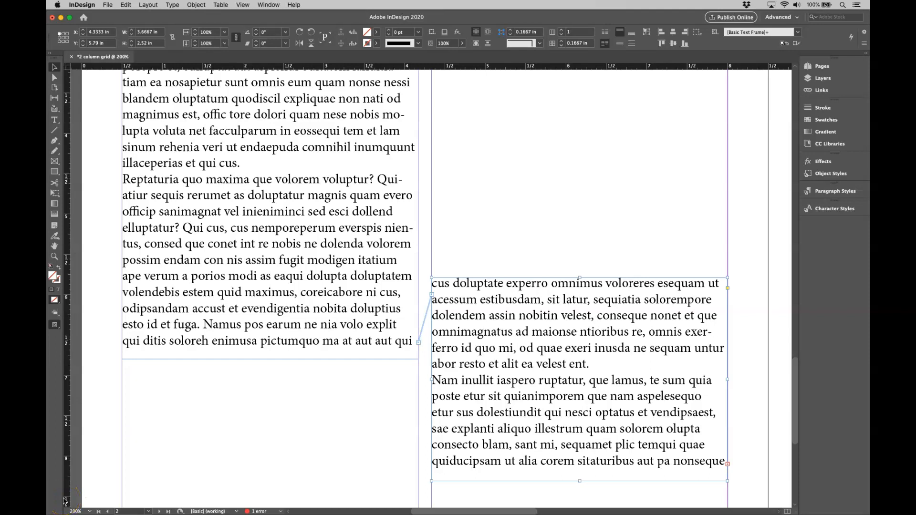
Draw a new text frame spanning the width of page 3's first column.
key("super+1")
left_click(55, 120)
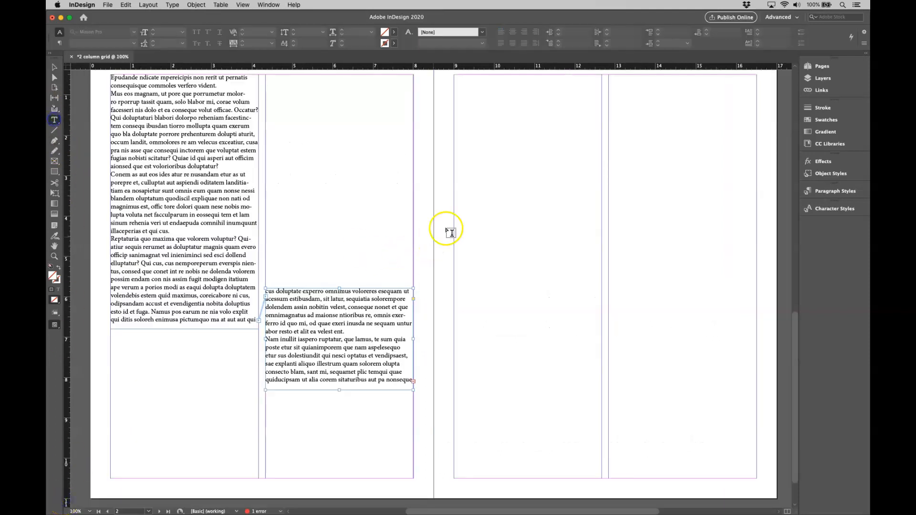
left_click_drag(455, 199, 601, 413)
left_click(464, 394)
left_click(54, 67)
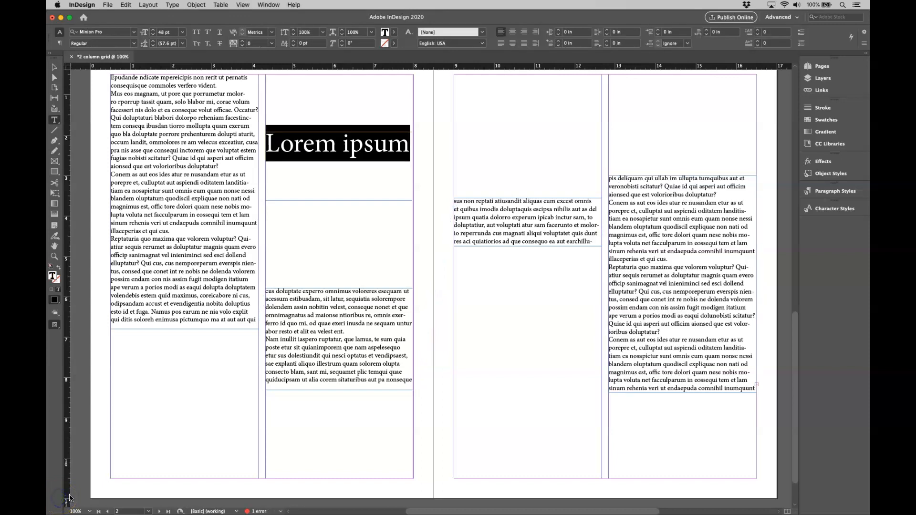
Deselect the Lorem ipsum heading and load the blue wildflower photo for placement.
left_click(345, 125)
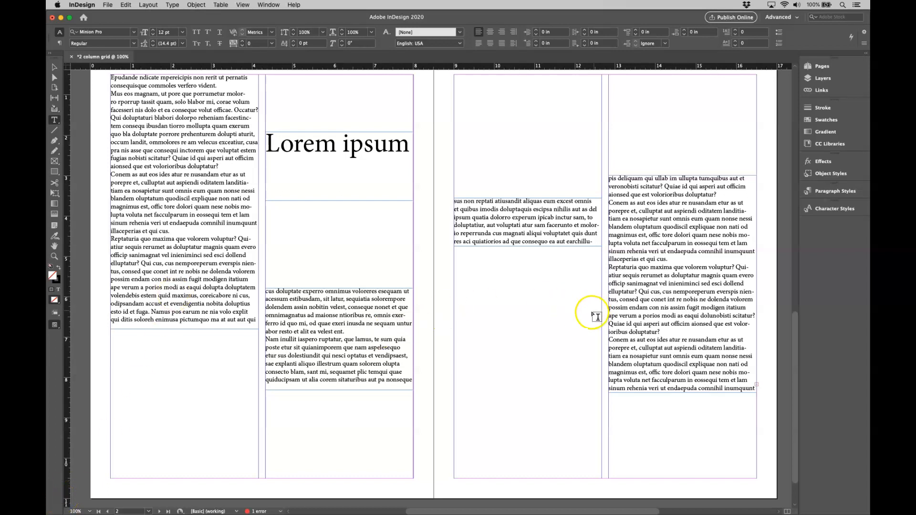
mouse_move(70, 503)
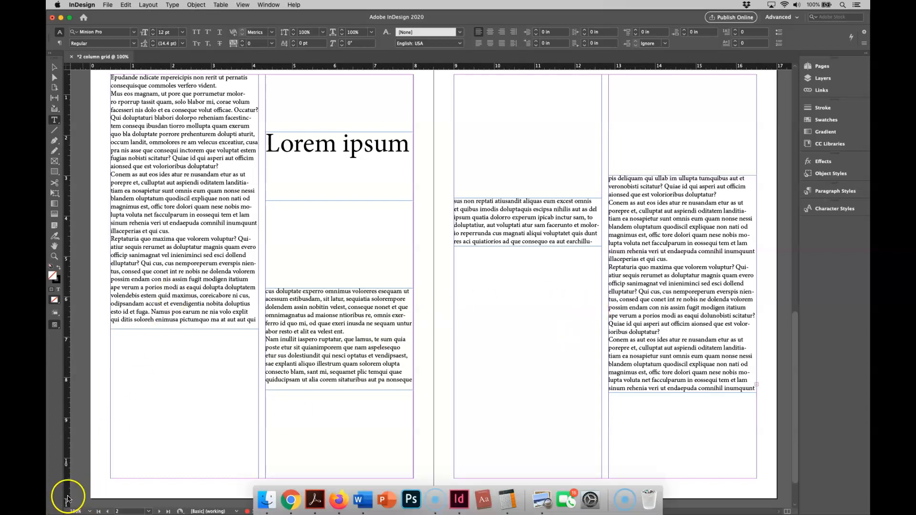
left_click(65, 497)
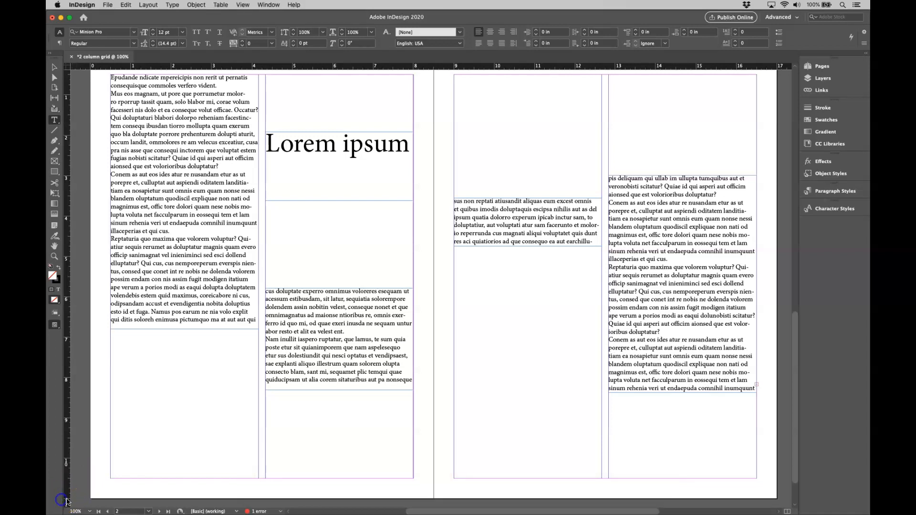
left_click(108, 5)
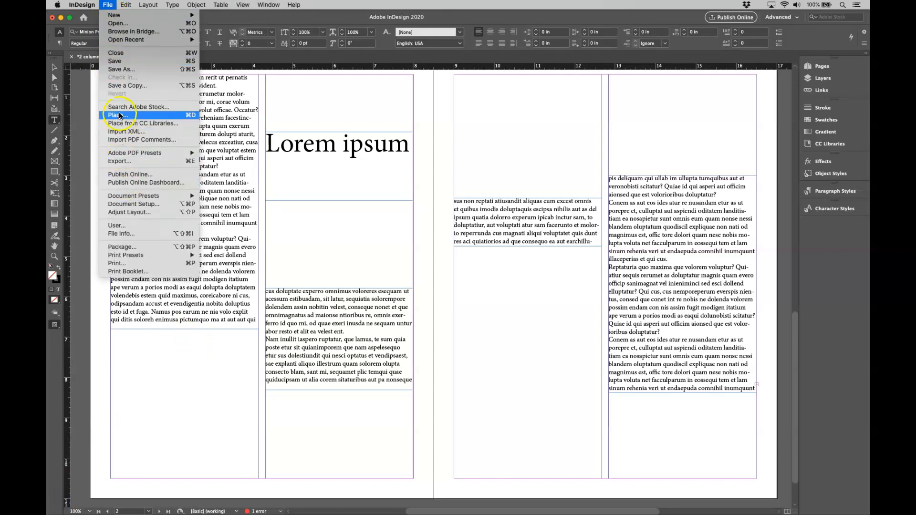
left_click(176, 115)
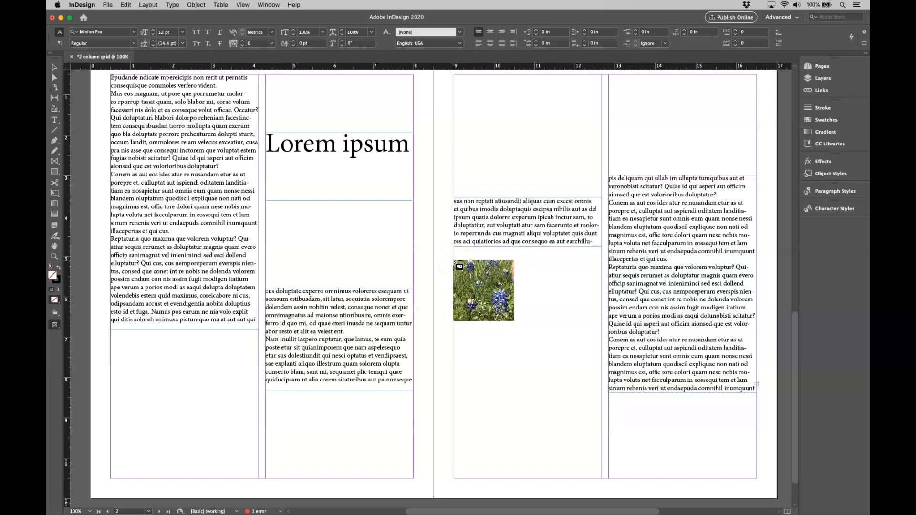
left_click(453, 260)
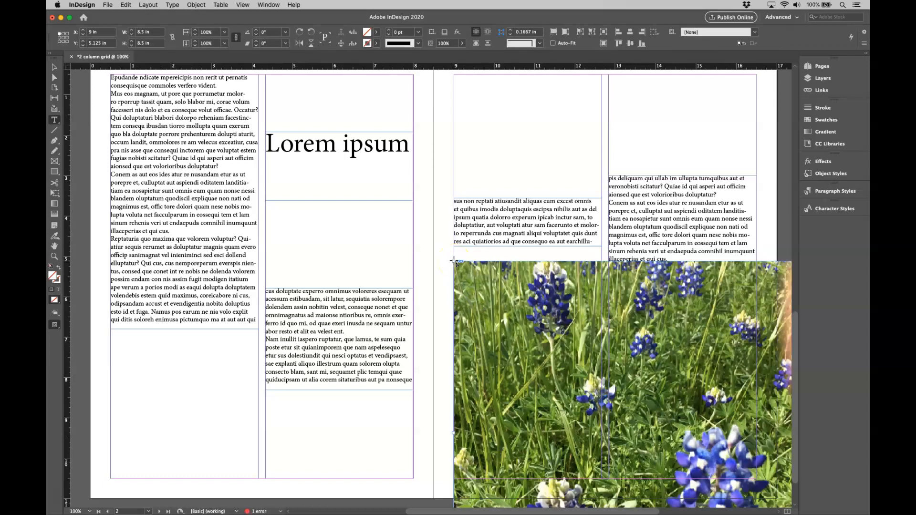
left_click(552, 500)
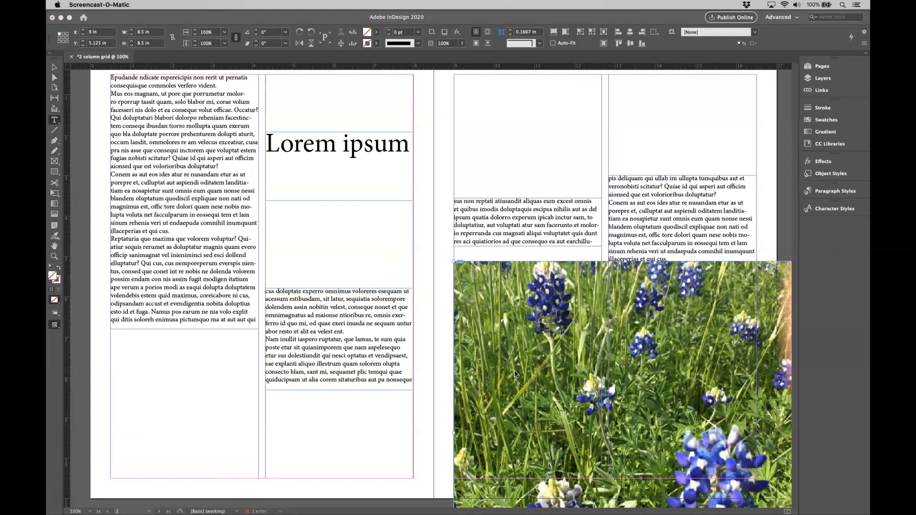
left_click(428, 292)
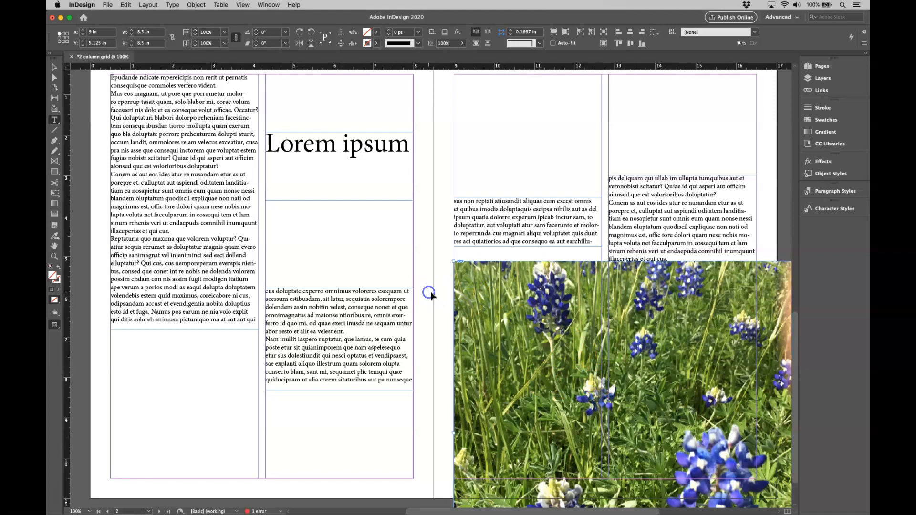
key("super+z")
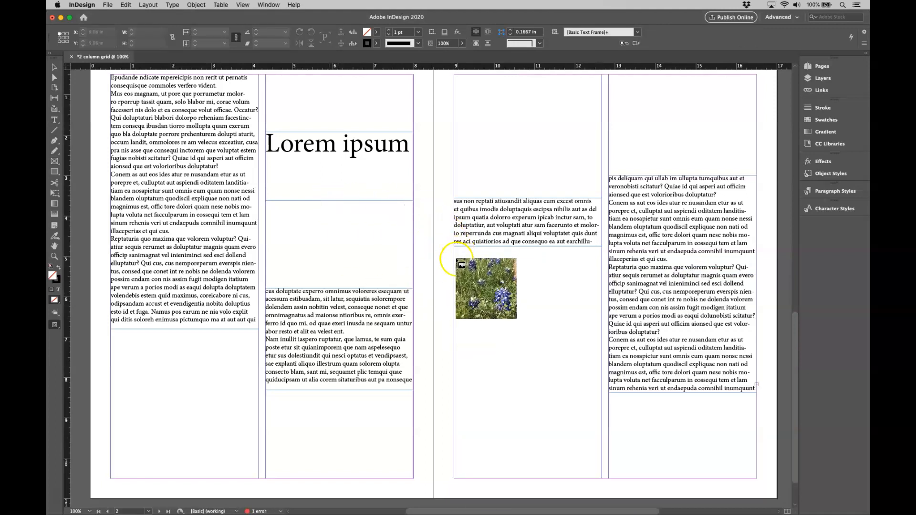
Place the wildflower photo below the text in page 3's first column, filling the column width at about 3.67 in square.
left_click_drag(453, 260, 603, 392)
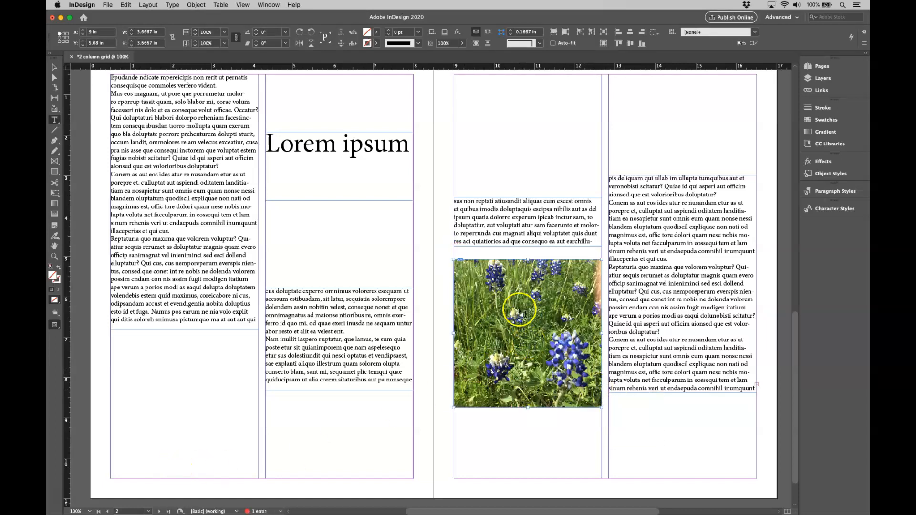
left_click(64, 498)
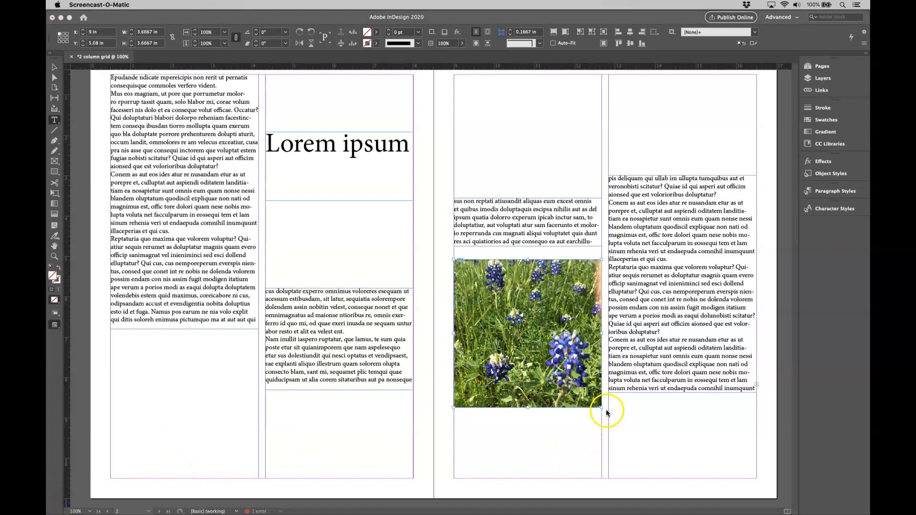
left_click(54, 69)
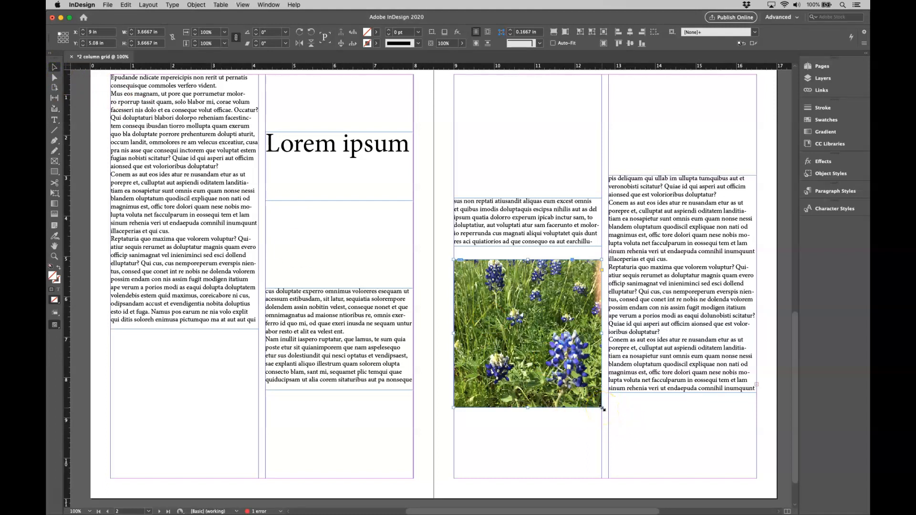
mouse_move(602, 408)
left_mouse_down()
mouse_move(564, 360)
mouse_move(599, 408)
left_mouse_up()
Try rotating the photo frame by 13° and shifting the picture inside it, and undo these changes.
left_click_drag(450, 409, 472, 424)
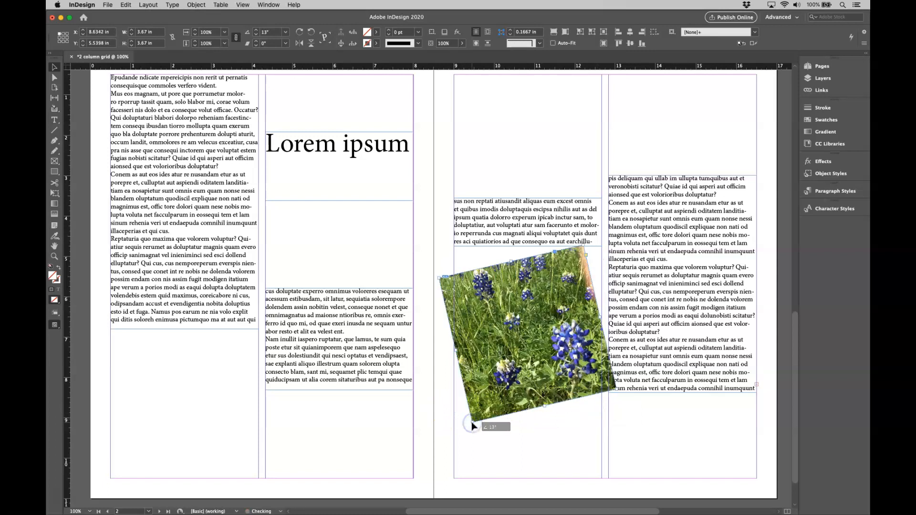
key("super+z")
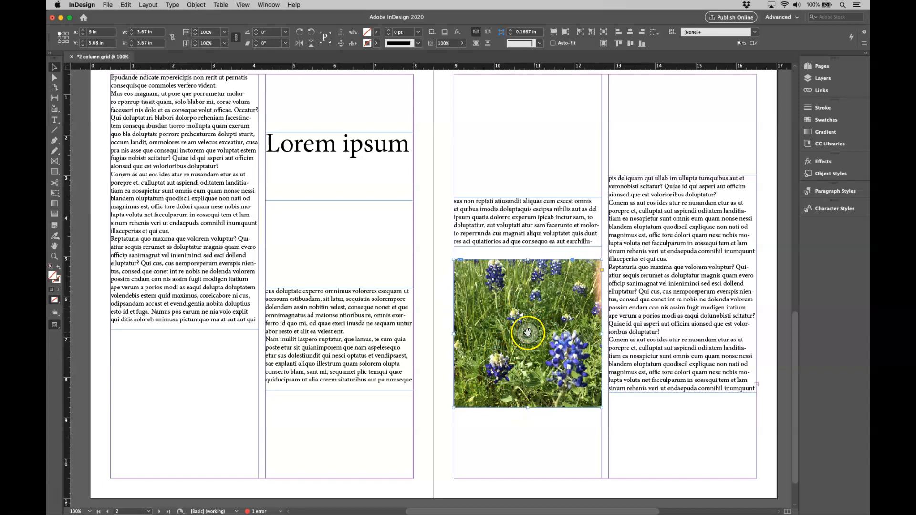
mouse_move(529, 335)
left_mouse_down()
mouse_move(535, 347)
mouse_move(532, 321)
mouse_move(523, 343)
mouse_move(530, 322)
left_mouse_up()
key("super+z")
key("super+z")
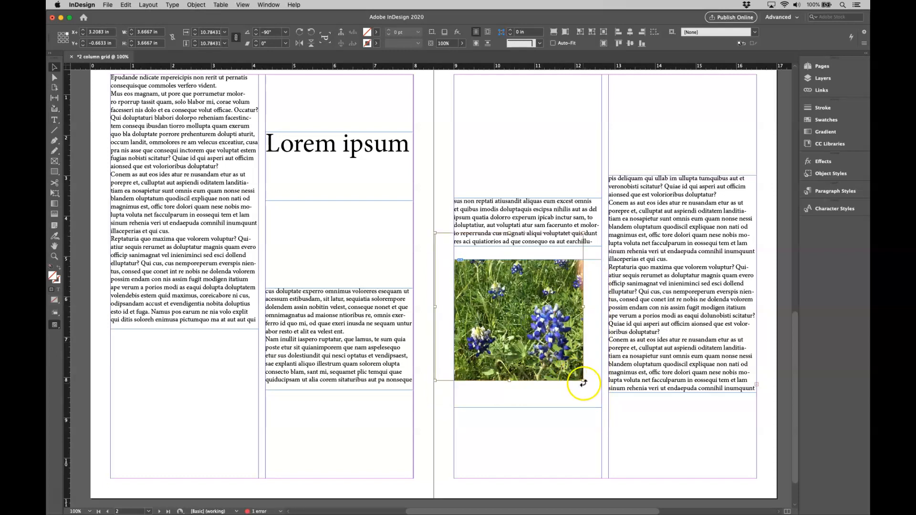
Enlarge the photo inside its frame to about 6.68 by 7.02 in and reposition it so one large blue flower fills the frame.
left_click_drag(583, 380, 651, 451)
left_click_drag(557, 368, 484, 319)
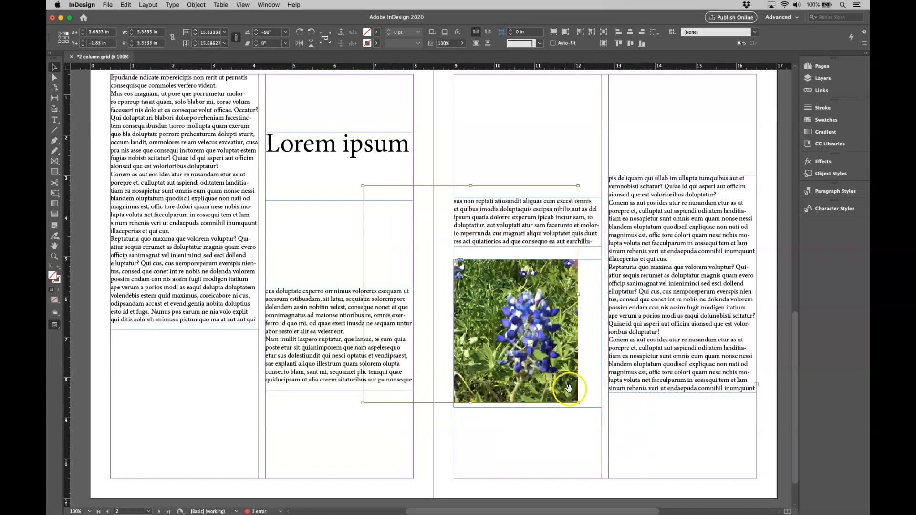
left_click_drag(578, 403, 550, 375)
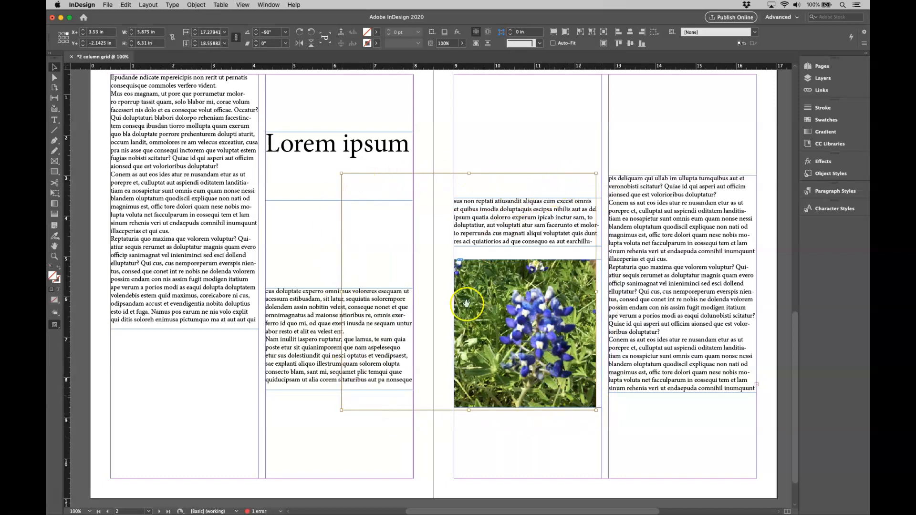
left_click_drag(477, 271, 348, 164)
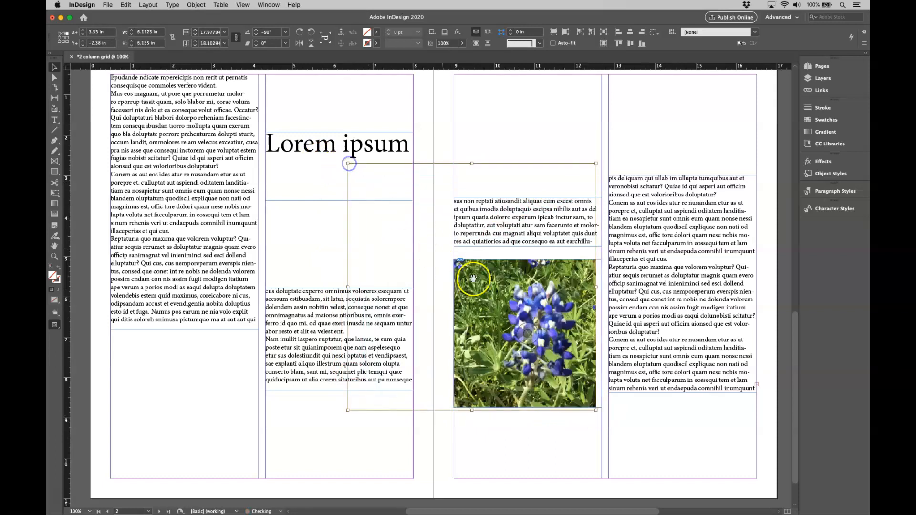
left_click_drag(549, 363, 556, 364)
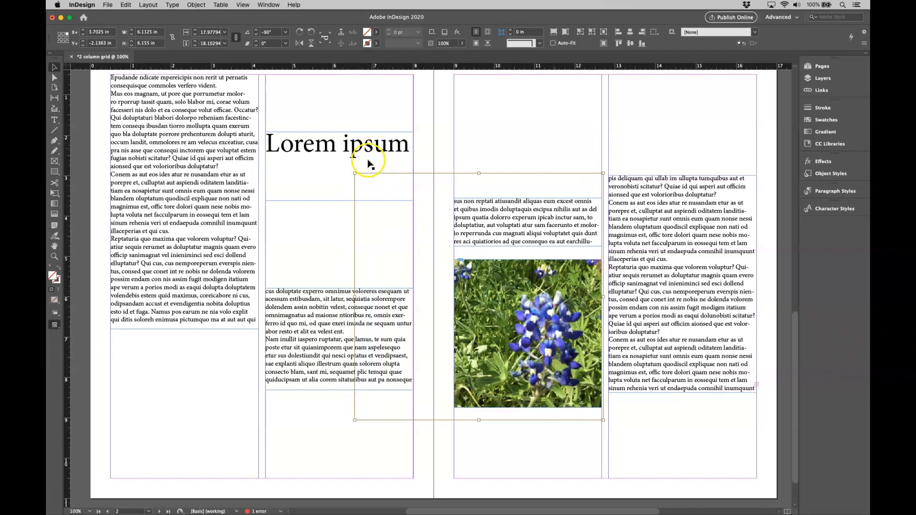
left_click_drag(356, 174, 320, 150)
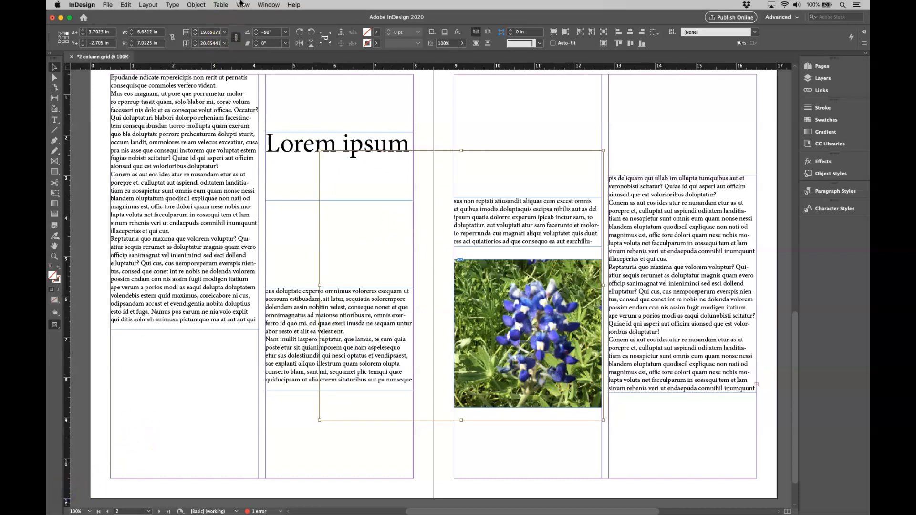
left_click(242, 5)
mouse_move(284, 140)
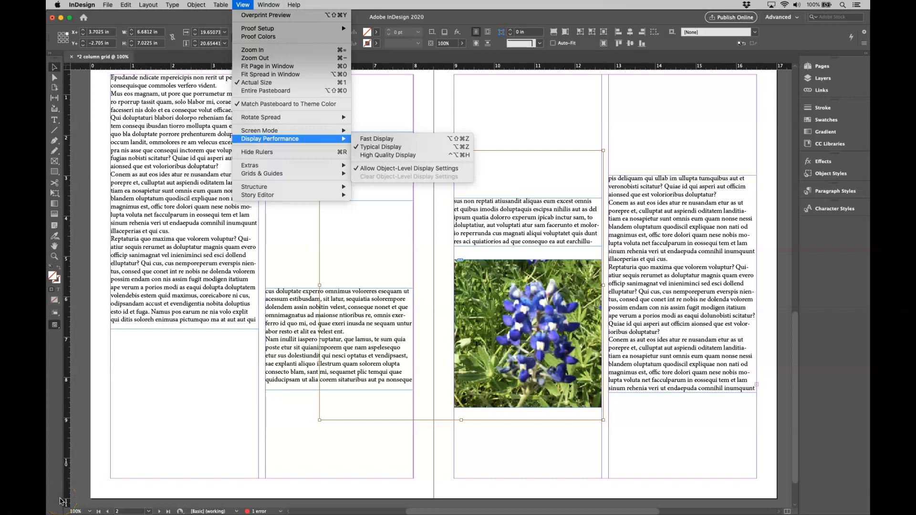
key("Escape")
Draw a rectangle about 3.67 by 2.2 in at the top of page 3's second column and give it a 6 pt stroke.
key("m")
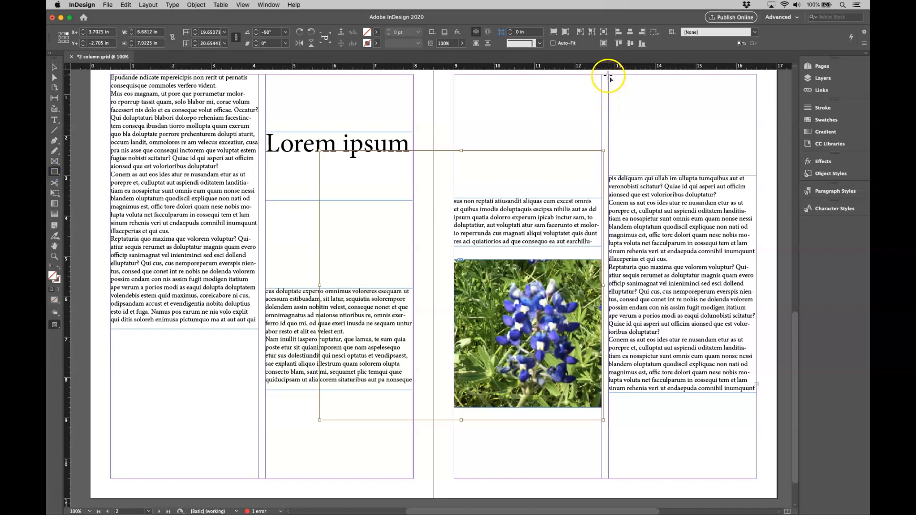
left_click_drag(609, 75, 757, 163)
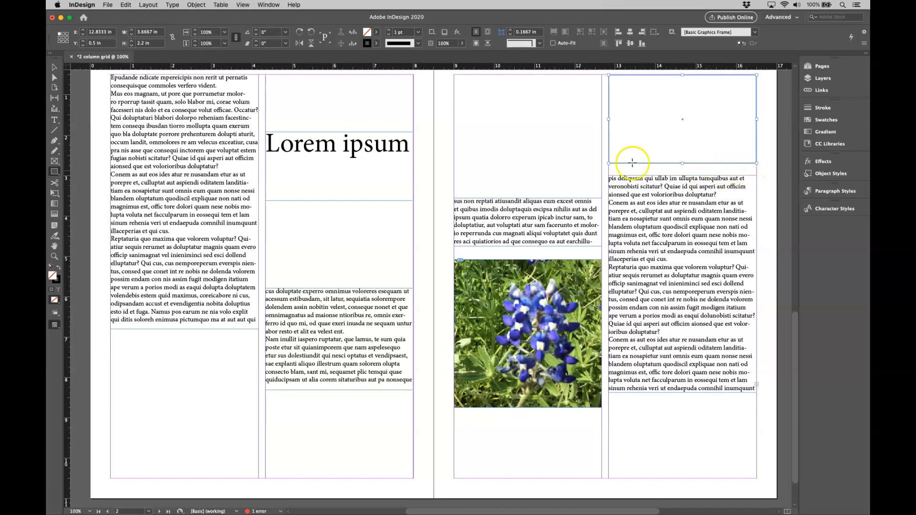
left_click(418, 32)
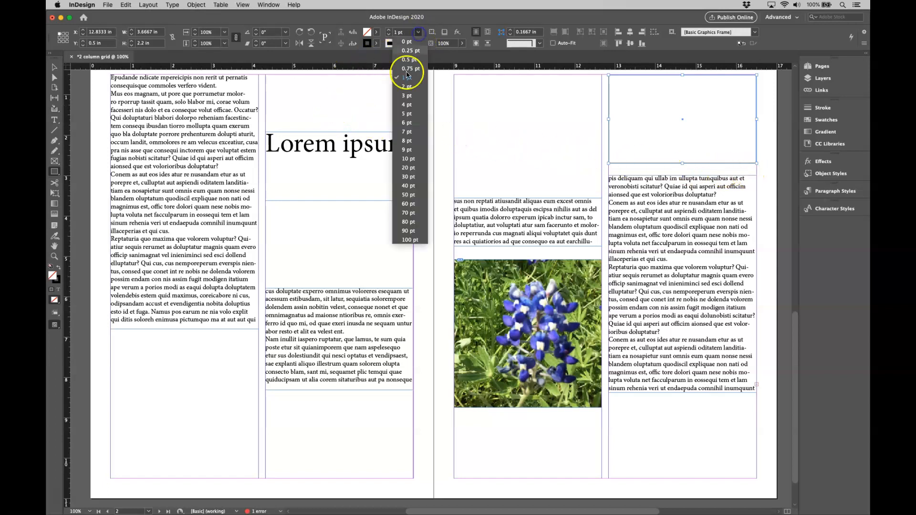
left_click(410, 122)
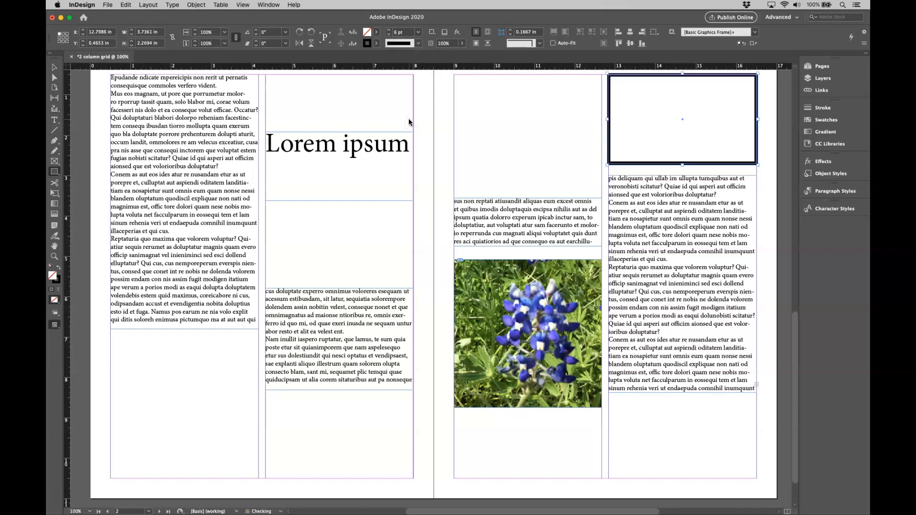
Draw a second rectangle about 3.67 by 1.57 in above the text in page 3's first column.
left_click(54, 68)
left_click(54, 171)
left_click_drag(453, 110, 601, 173)
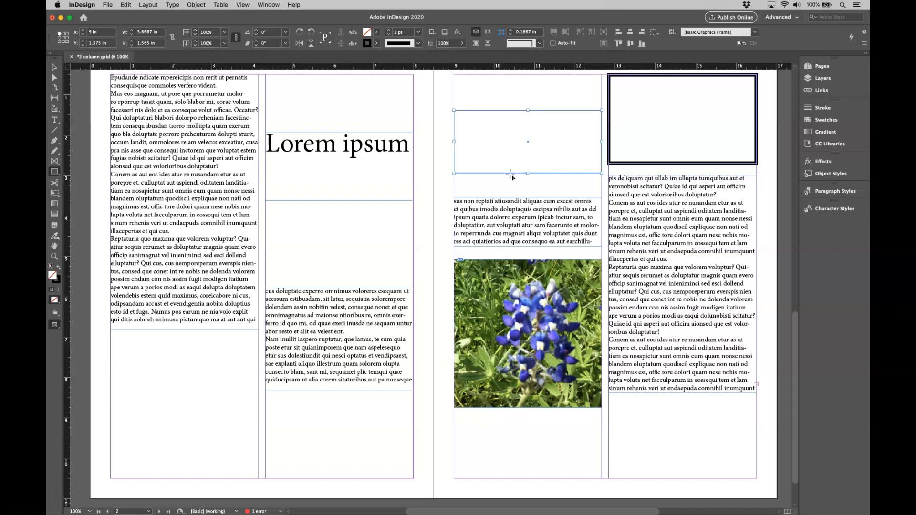
Turn on Overprint Preview and check the deselected spread without guides in Preview mode, returning to the normal view.
key("super+alt+shift+y")
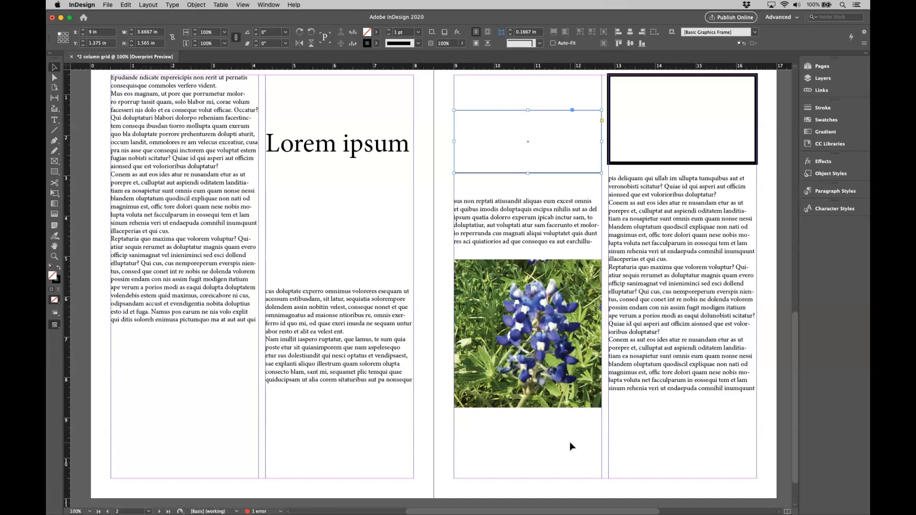
key("w")
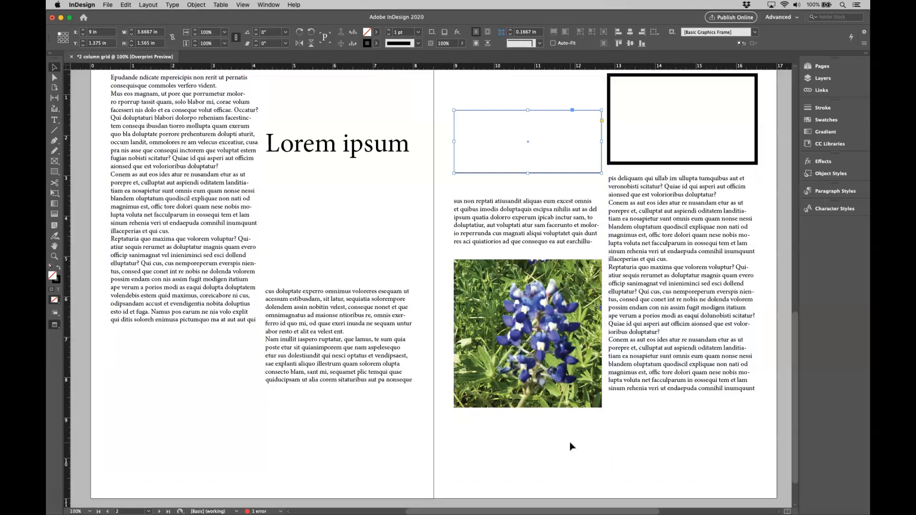
left_click(235, 416)
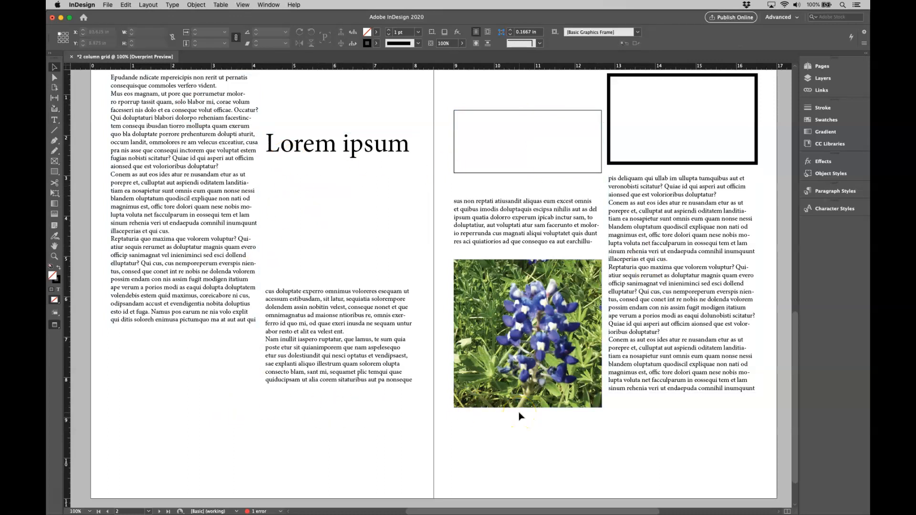
key("w")
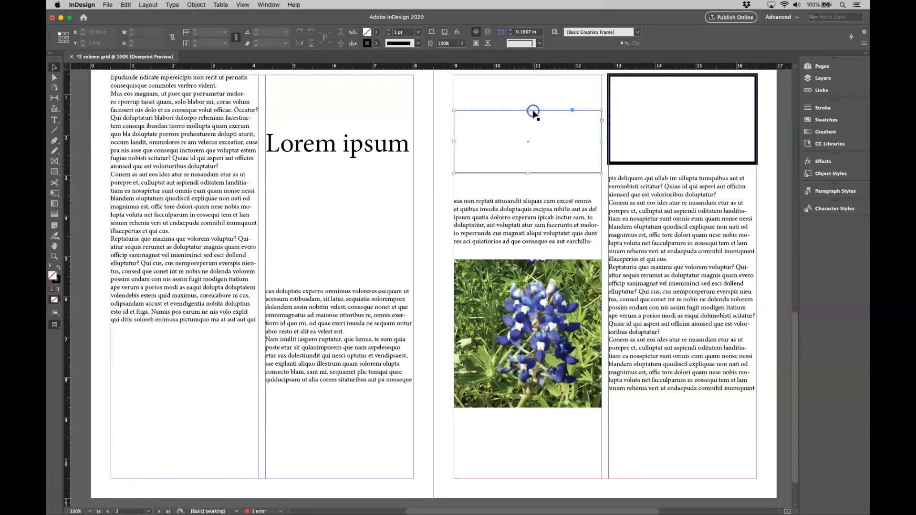
Set the stroke of the rectangle in page 3's first column to 0 pt and deselect it.
left_click(534, 113)
left_click(419, 32)
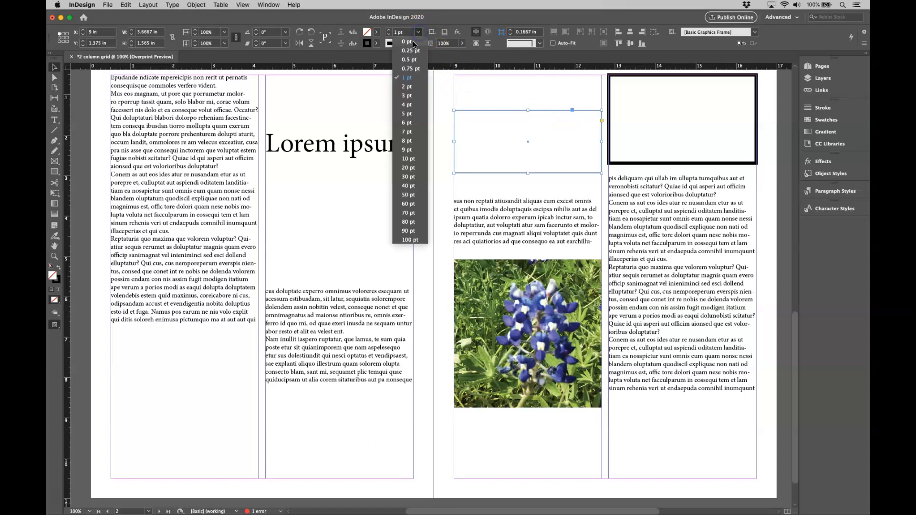
left_click(411, 42)
left_click(501, 89)
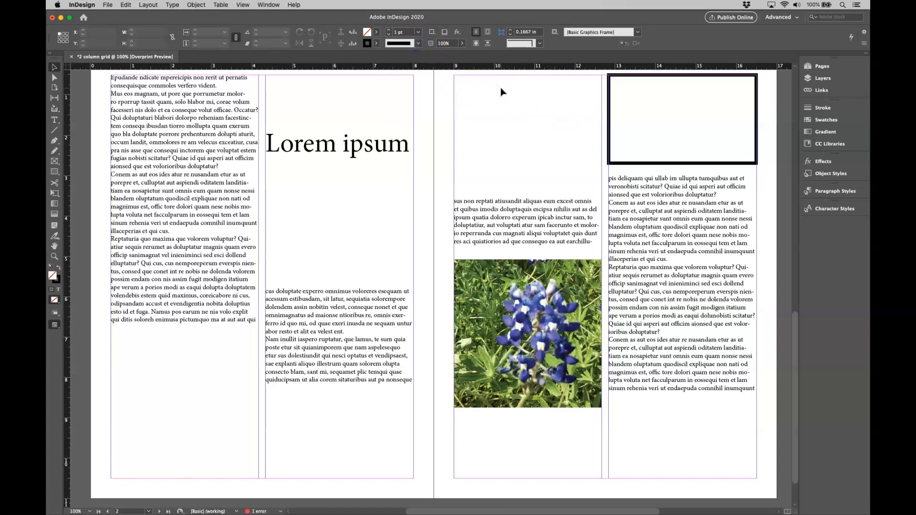
Select the strokeless rectangle, switch to Preview mode and deselect it to check the spread without frame edges.
left_click(467, 111)
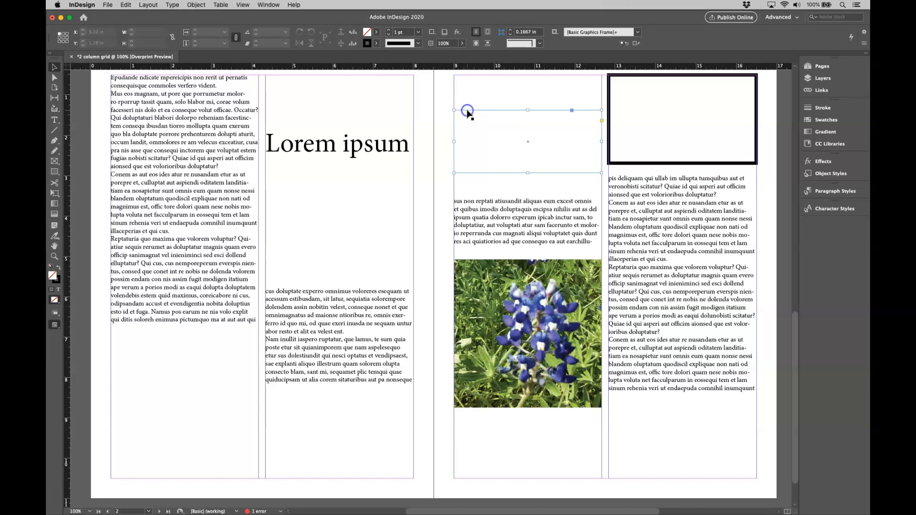
key("w")
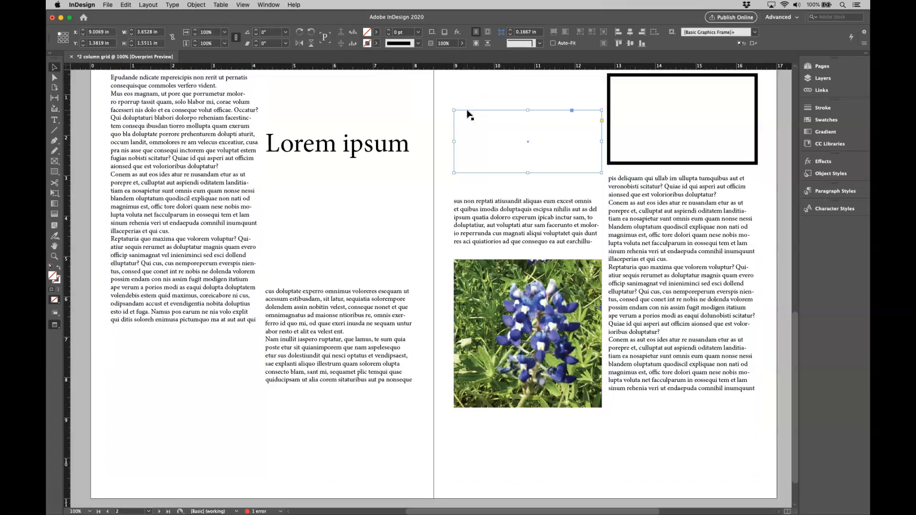
left_click(487, 204)
left_click(490, 179)
left_click(474, 150)
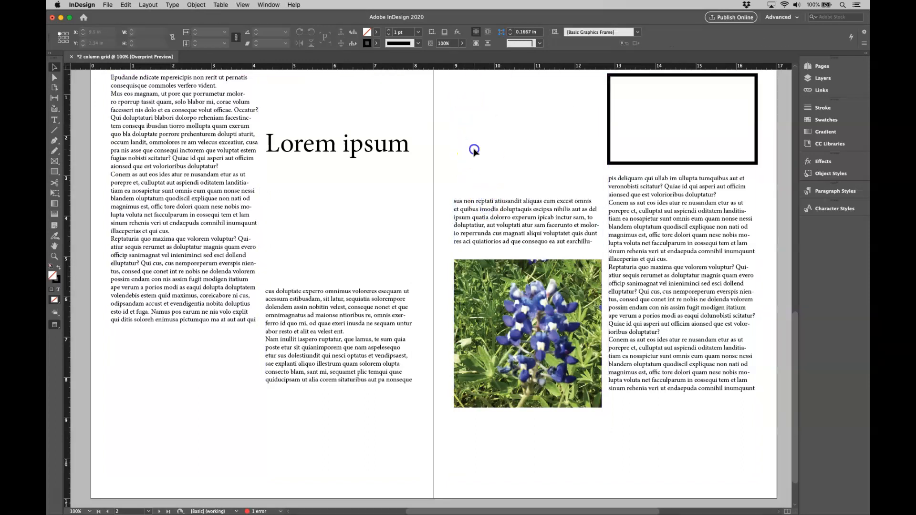
Delete the strokeless rectangle in page 3's first column and show the whole spread at 75% with its guides visible.
left_click(497, 173)
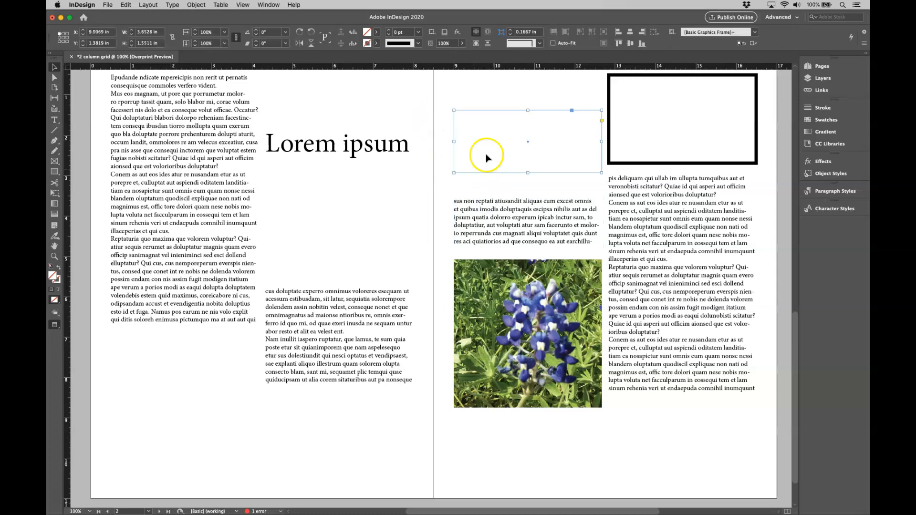
key("Delete")
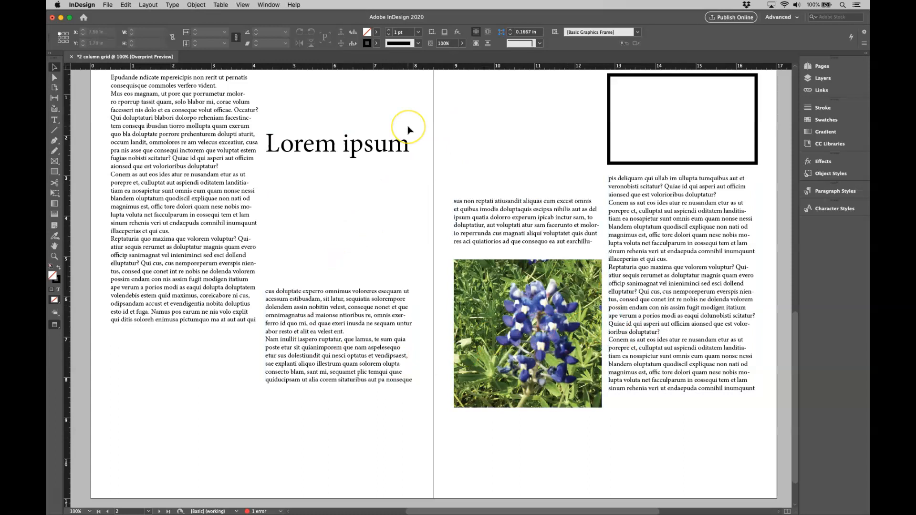
key("w")
key("w")
key("super+minus")
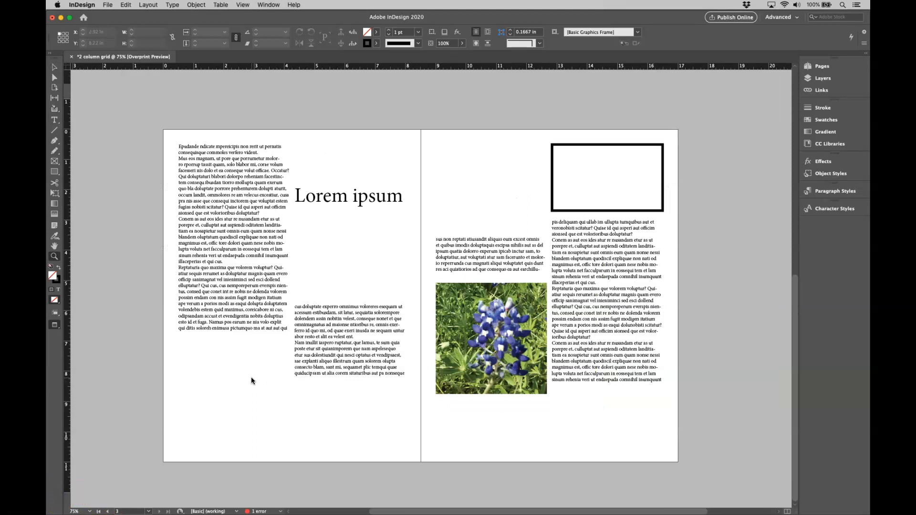
key("w")
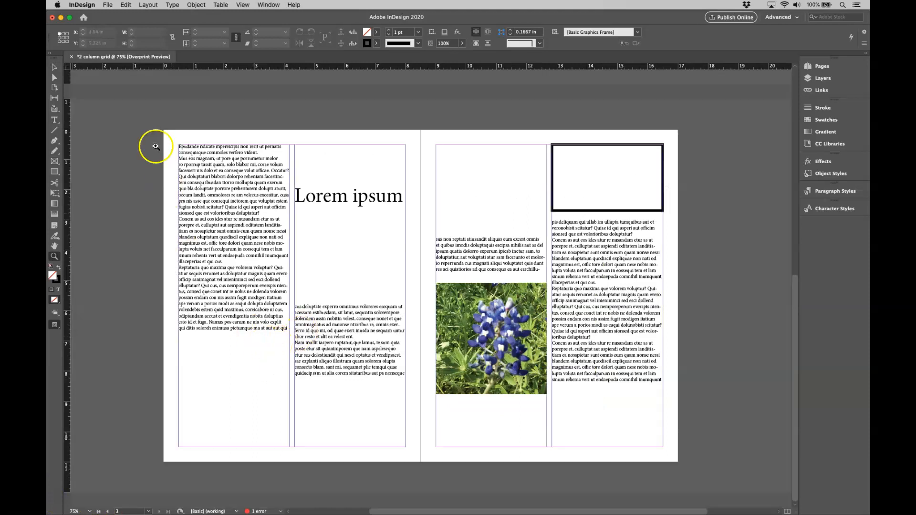
Move the Lorem ipsum heading up to the top margin of its column and page 2's first-column text frame down to about Y 4.125 in.
left_click(54, 66)
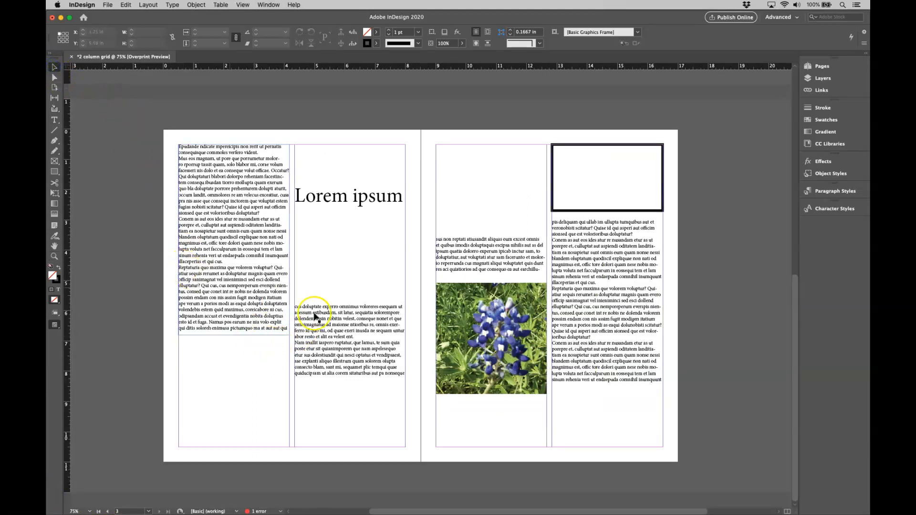
left_click(614, 144)
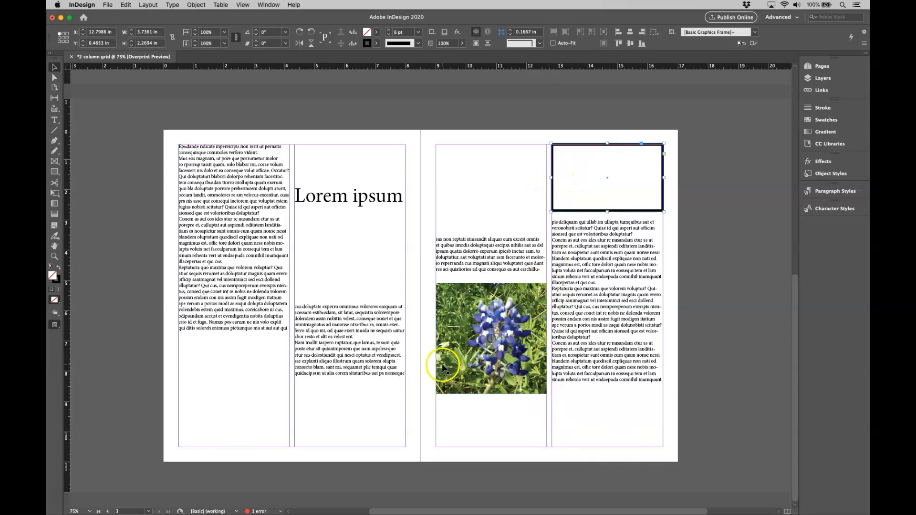
left_click(340, 196)
left_click_drag(336, 194, 338, 151)
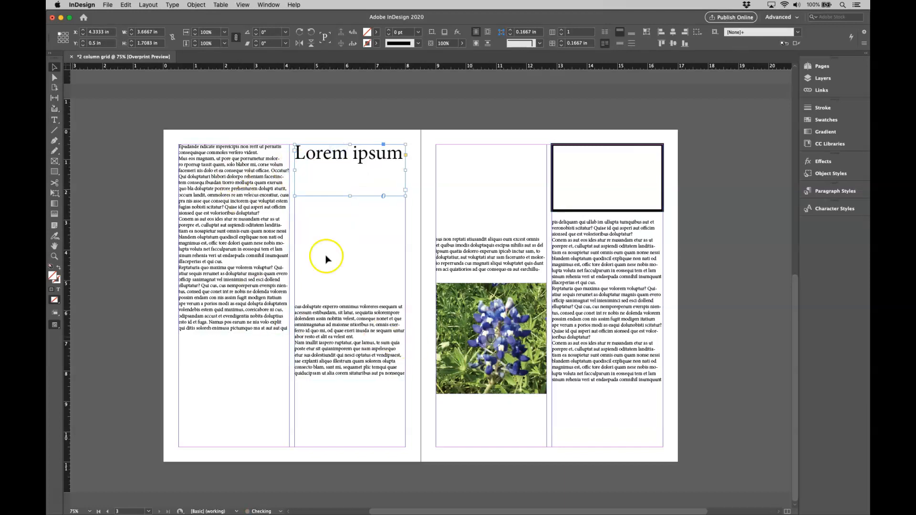
left_click_drag(234, 284, 230, 315)
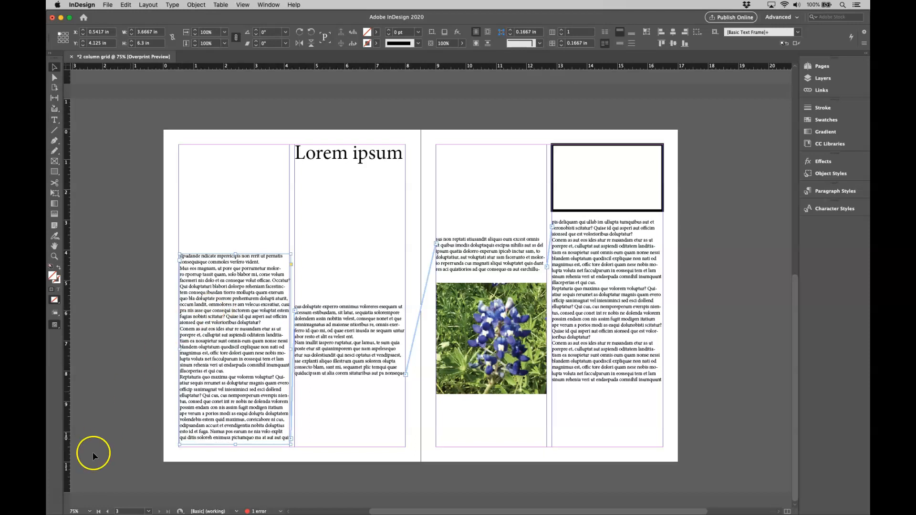